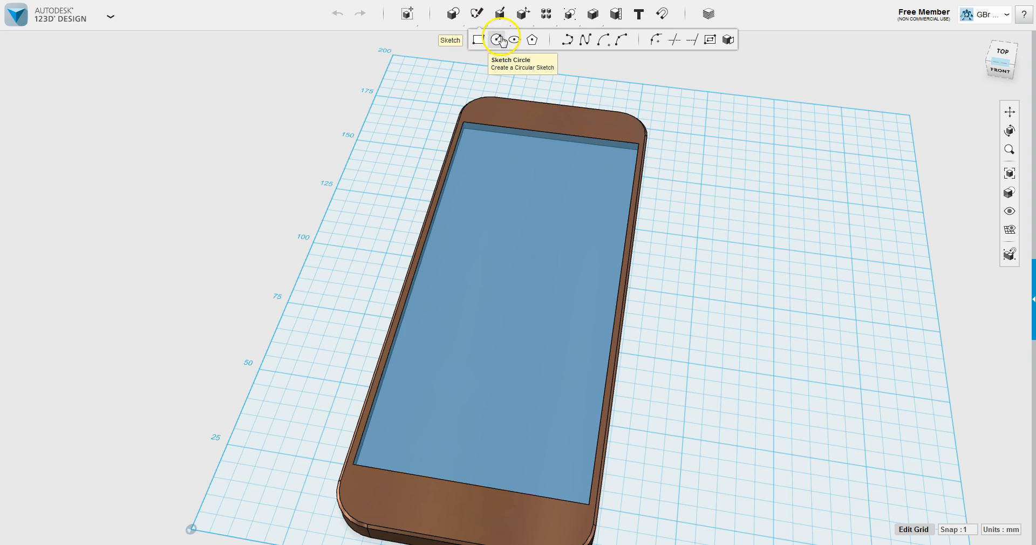
mouse_move(455, 22)
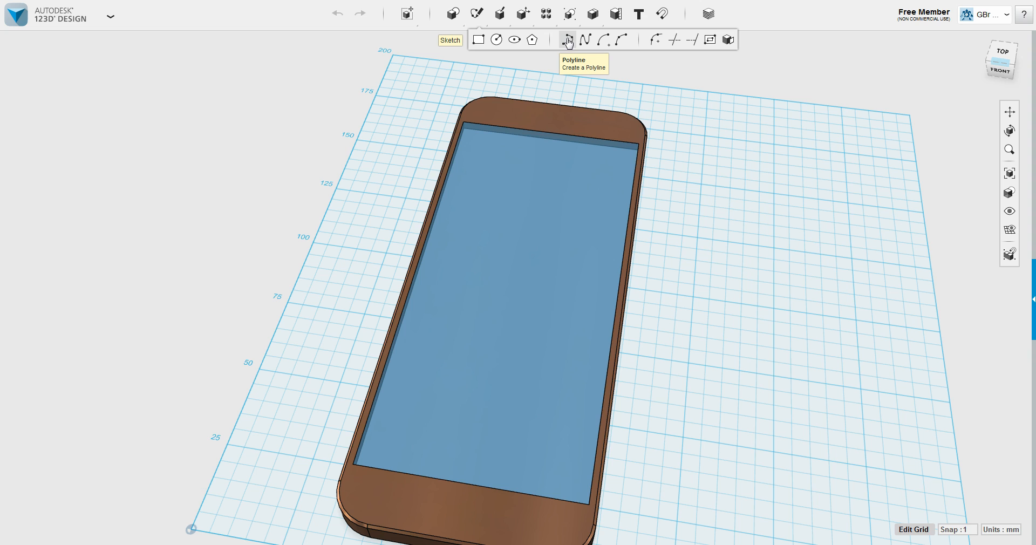
click(586, 40)
click(472, 14)
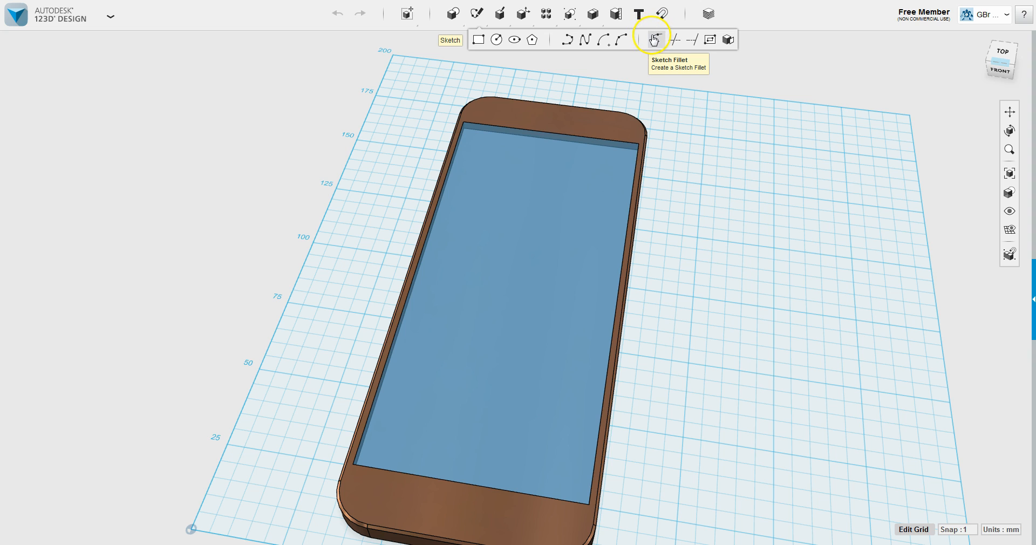
click(683, 42)
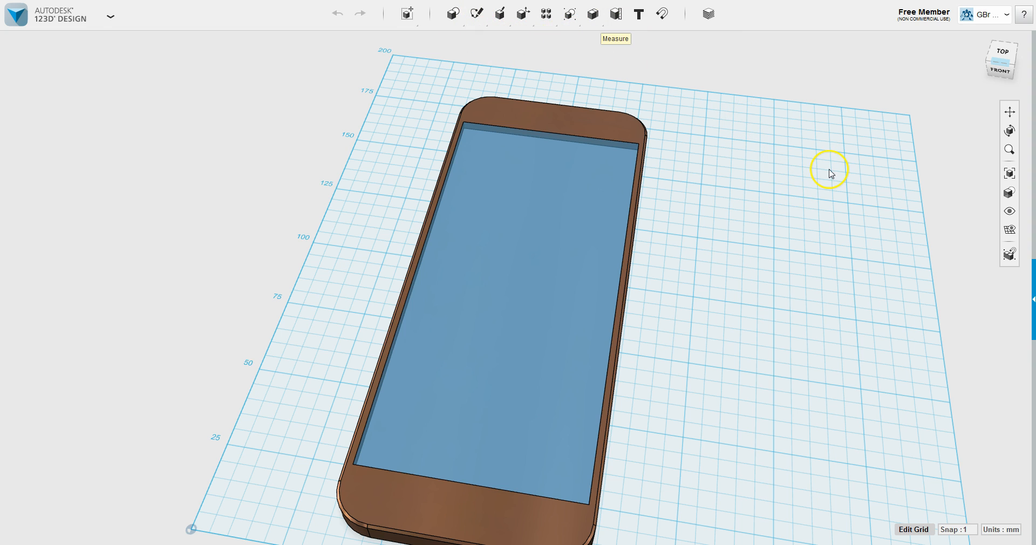
Sketch a straight 10 mm polyline segment on the grid beside the phone model and end the command.
click(735, 237)
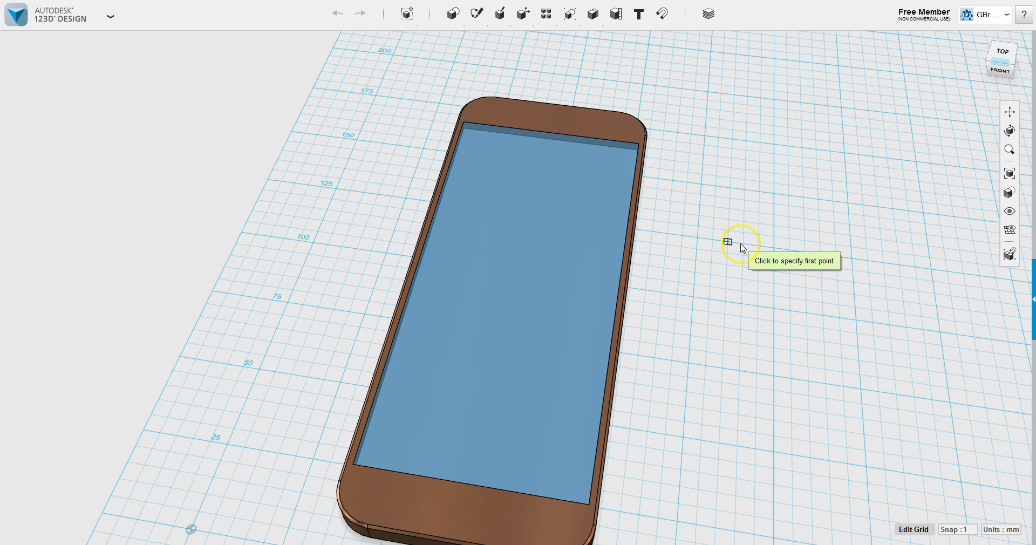
click(735, 244)
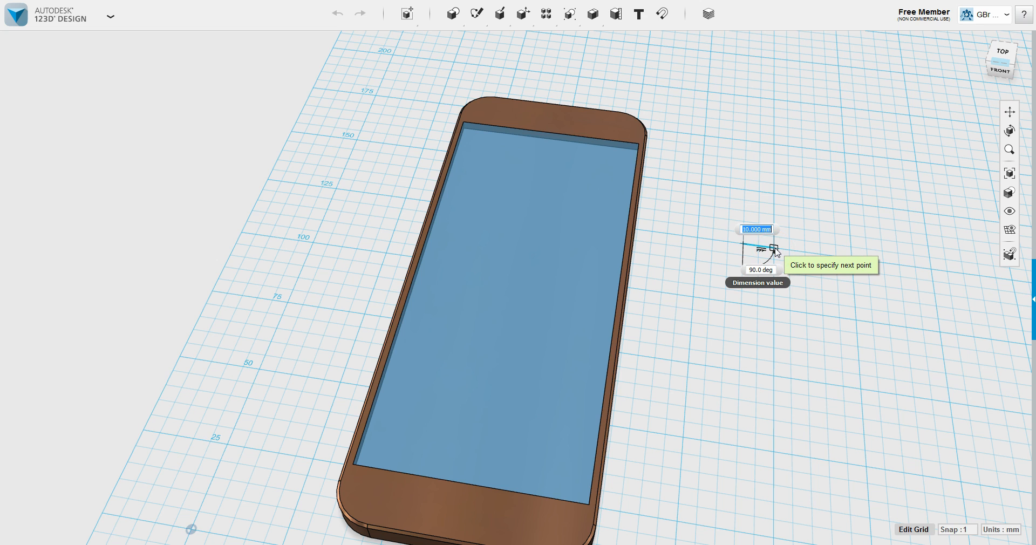
click(757, 247)
mouse_move(759, 248)
mouse_down()
mouse_move(770, 245)
mouse_move(740, 222)
mouse_move(743, 195)
mouse_up()
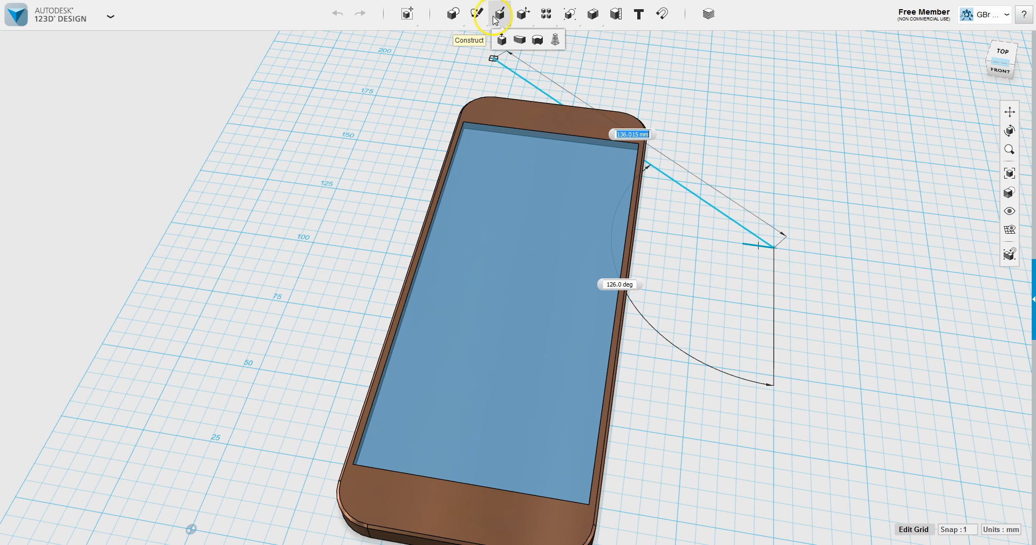
Try to draw a three-point arc starting from the end of the line farther from the phone.
mouse_move(474, 15)
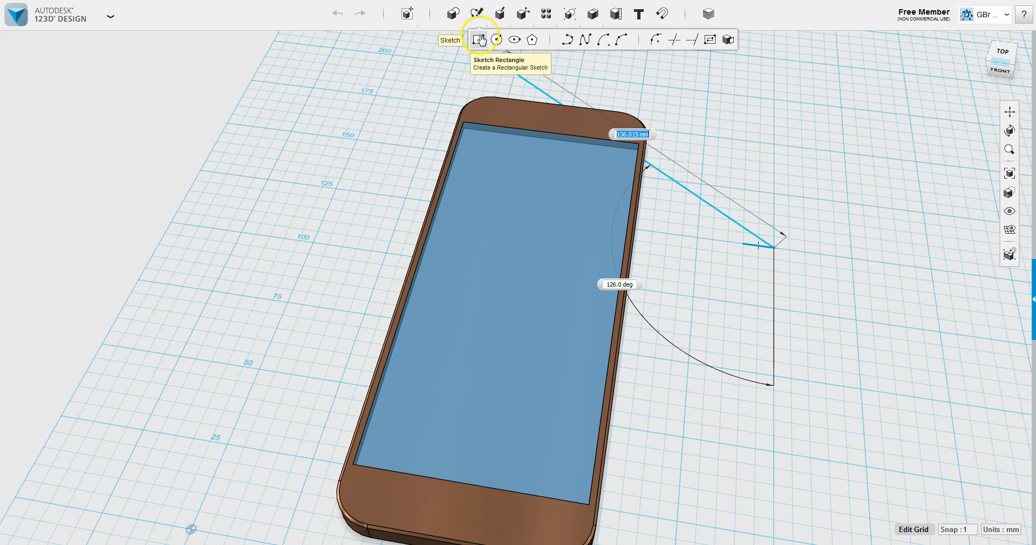
click(603, 43)
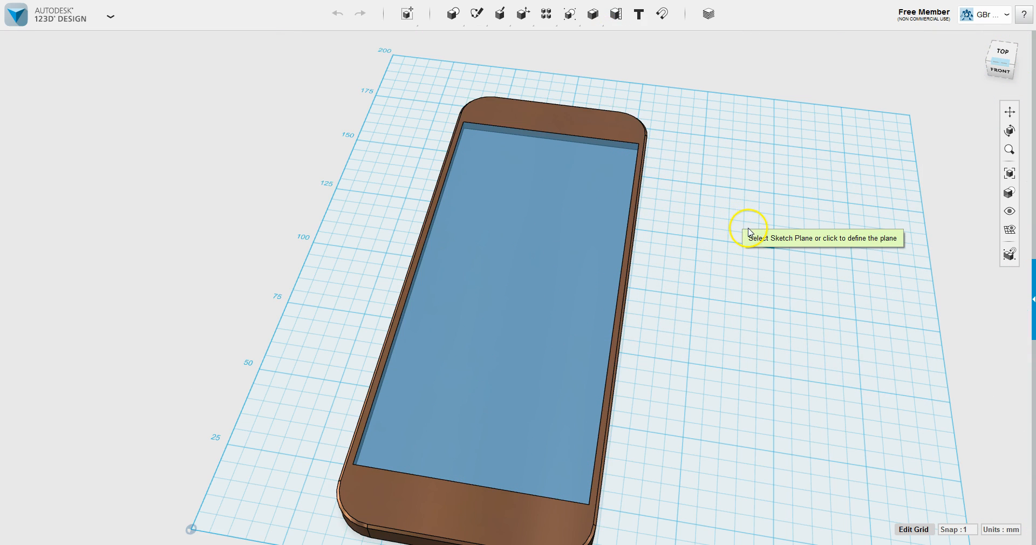
click(767, 251)
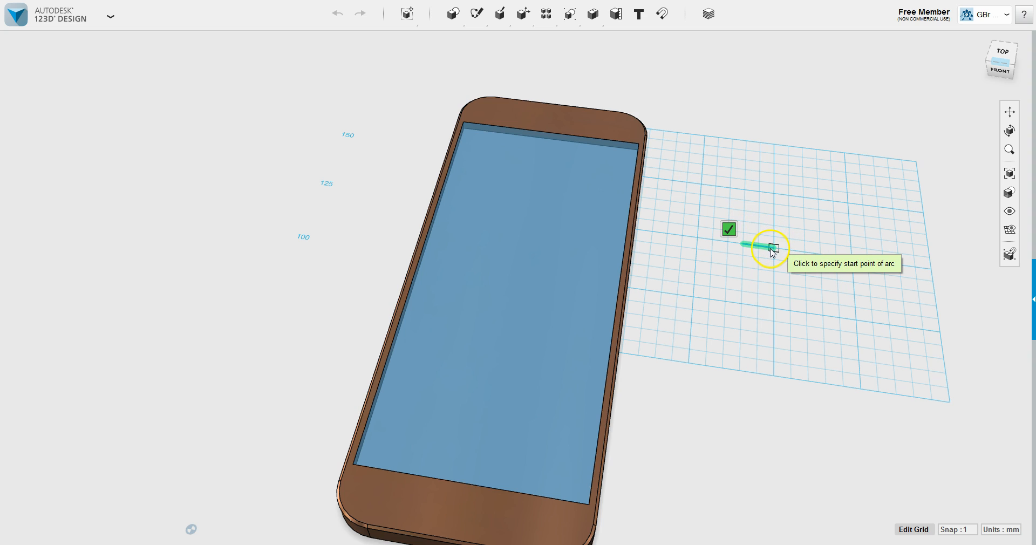
click(773, 250)
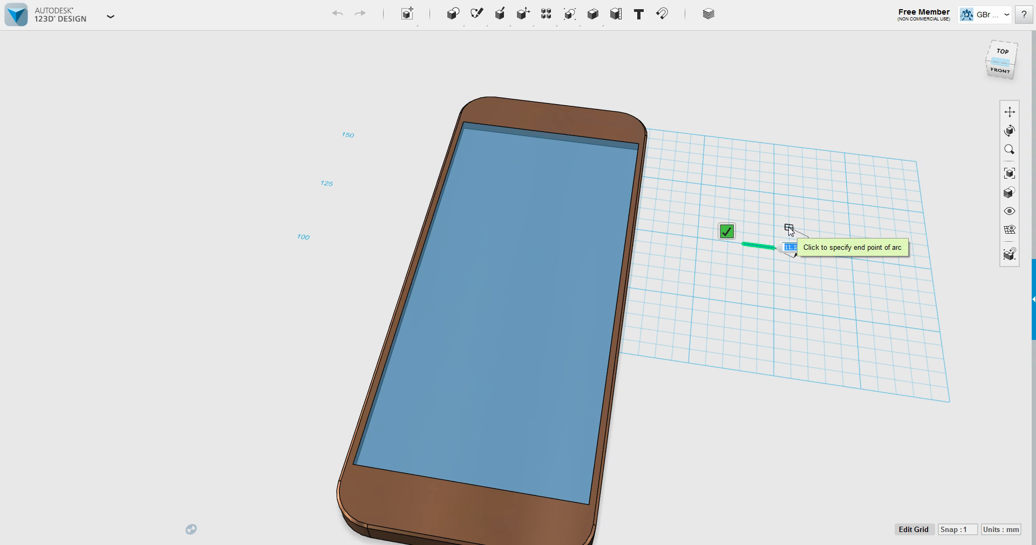
click(794, 237)
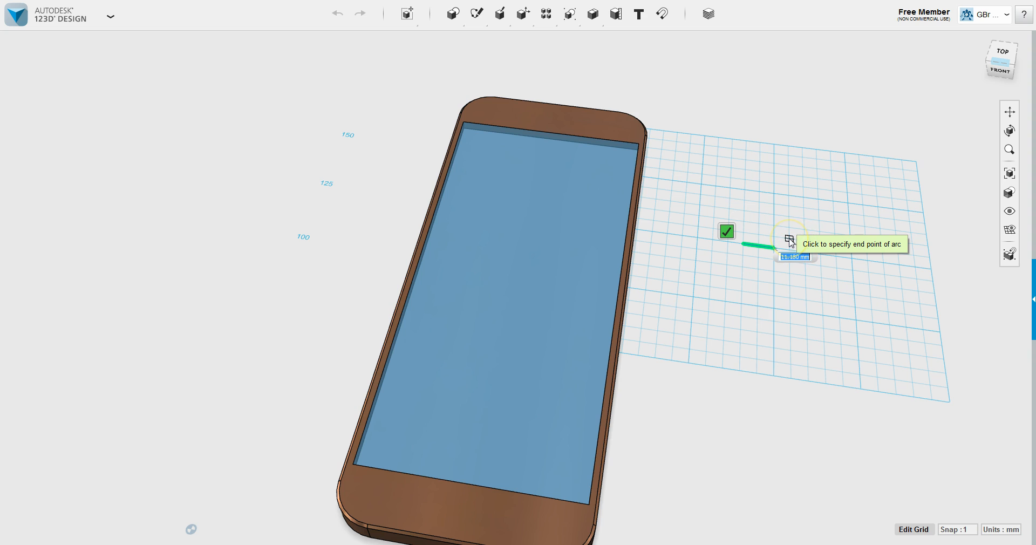
click(789, 238)
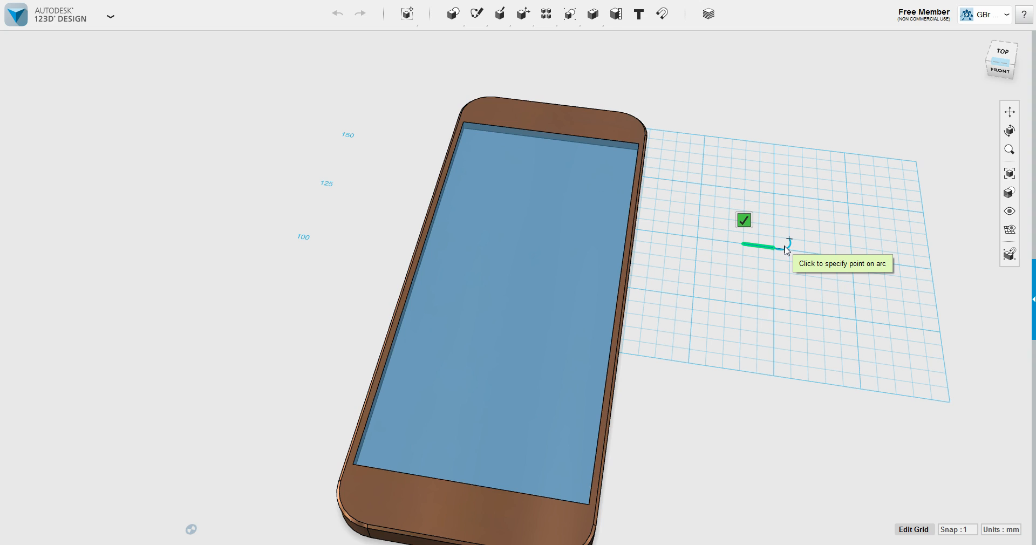
click(787, 250)
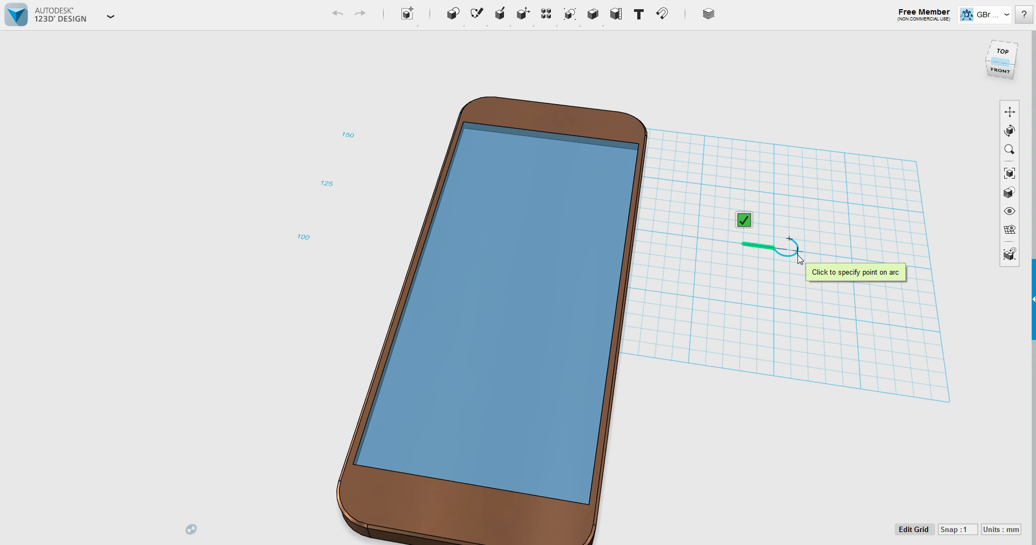
click(797, 254)
key(Escape)
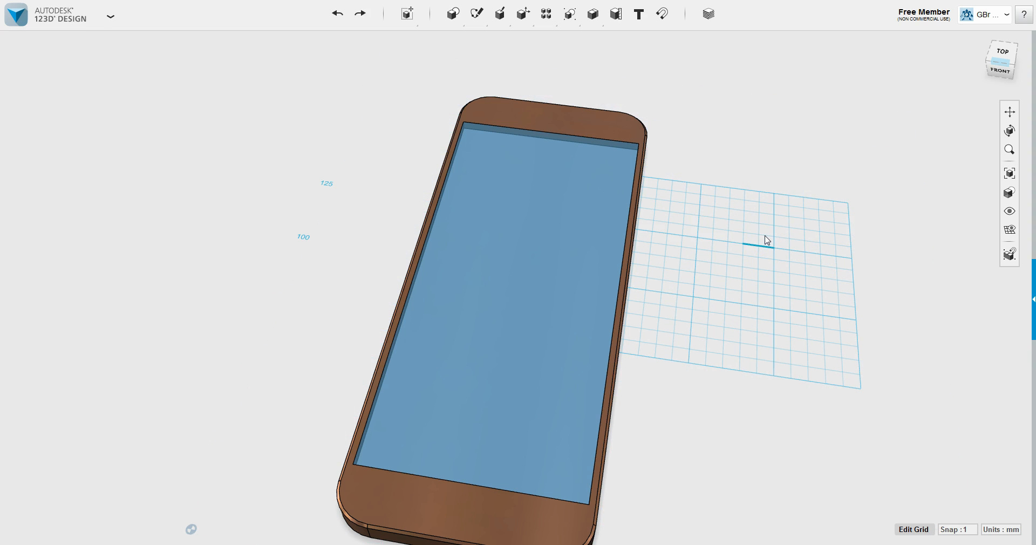
Draw a three-point arc in the line's sketch from its outer end to a point directly behind it, bulging away from the phone.
mouse_move(476, 14)
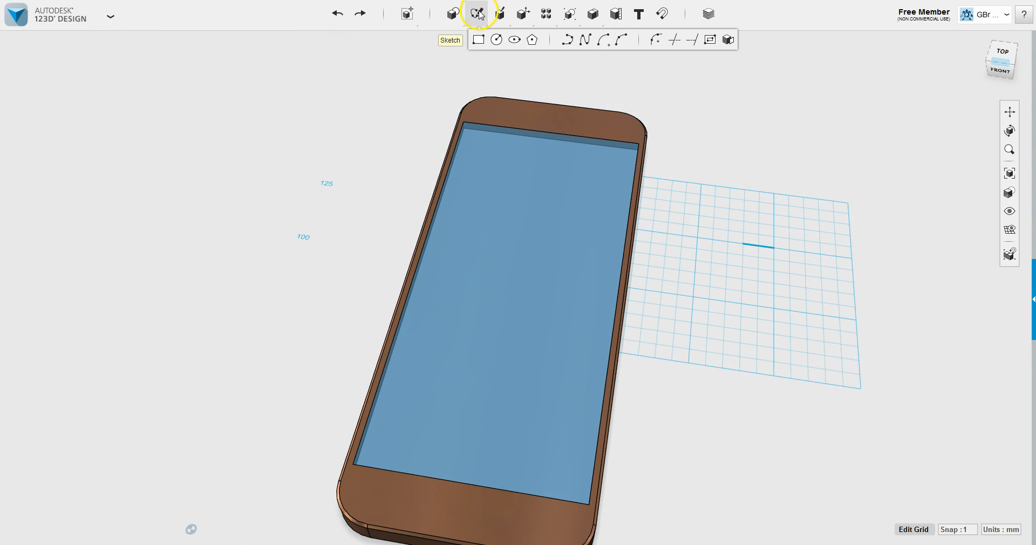
click(627, 46)
click(774, 248)
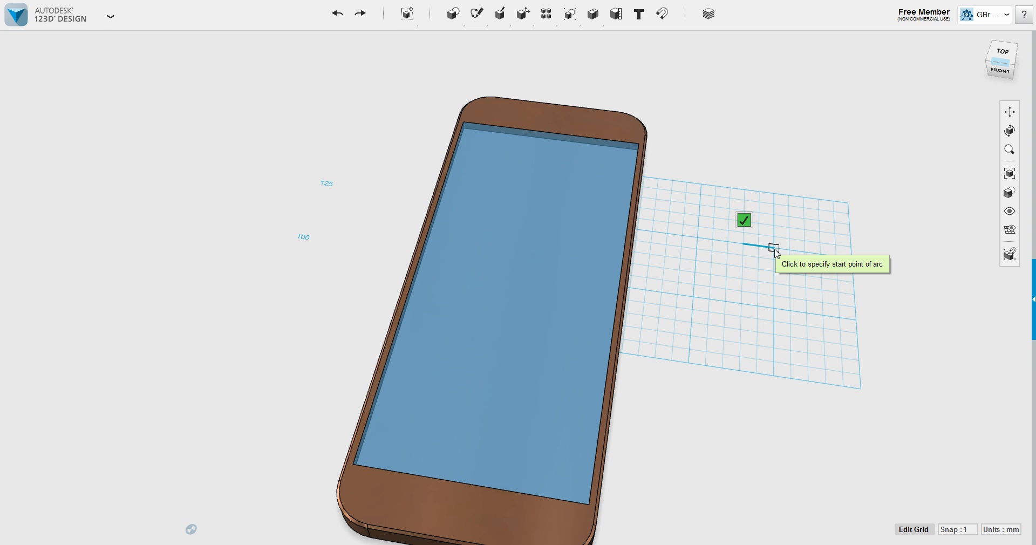
click(768, 248)
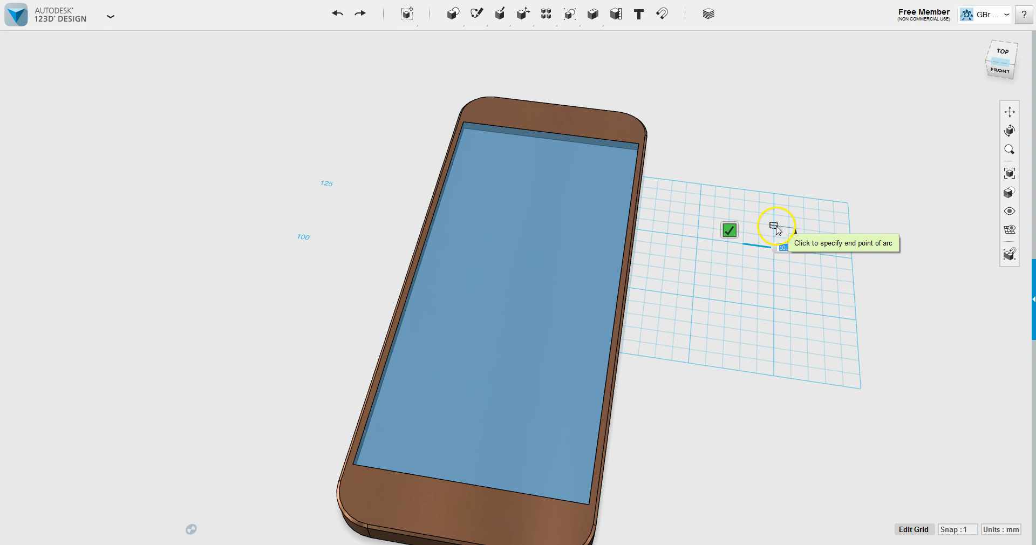
click(780, 231)
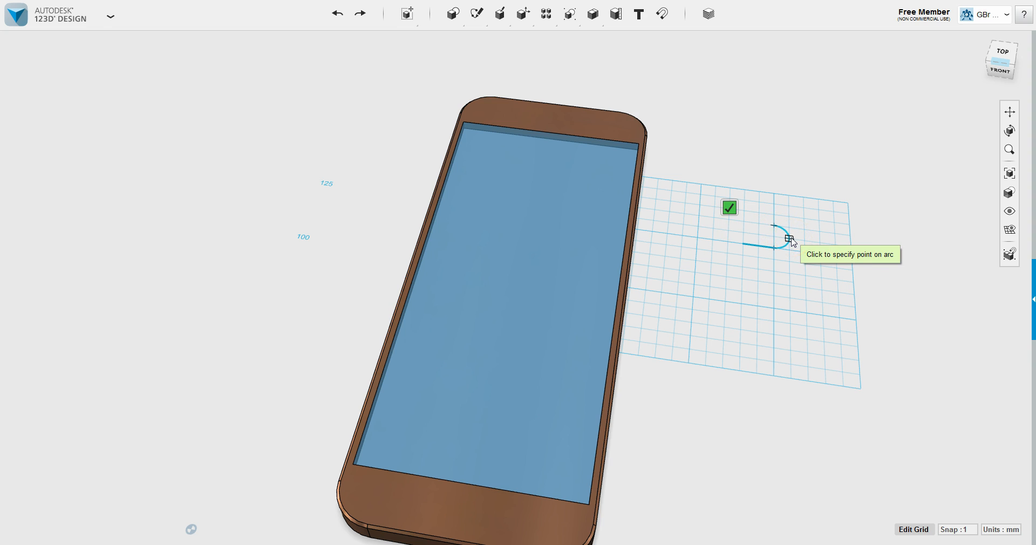
click(791, 241)
click(752, 226)
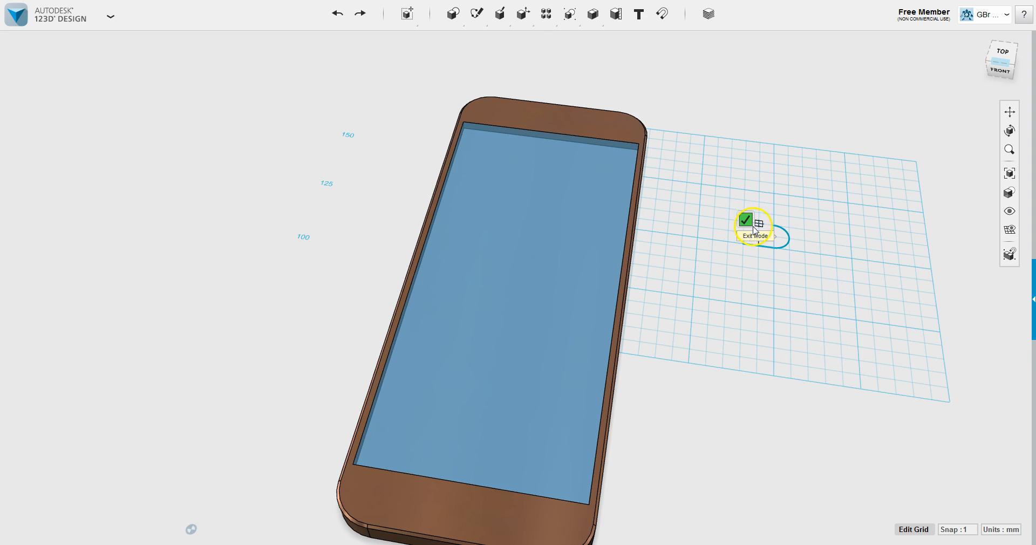
click(753, 228)
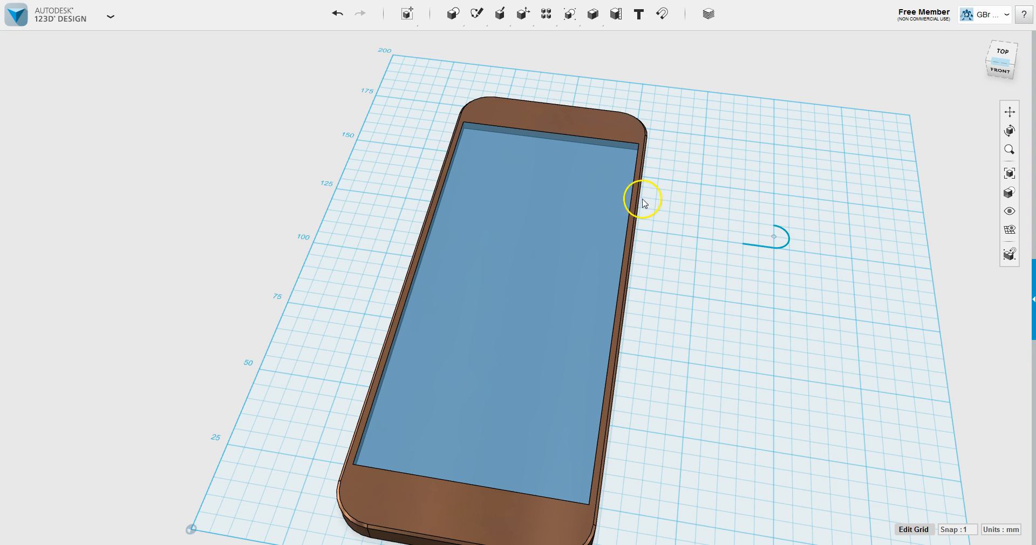
Add a 10 mm polyline segment from the arc's free end back toward the phone, parallel to the first line, completing an open U shape.
mouse_move(477, 12)
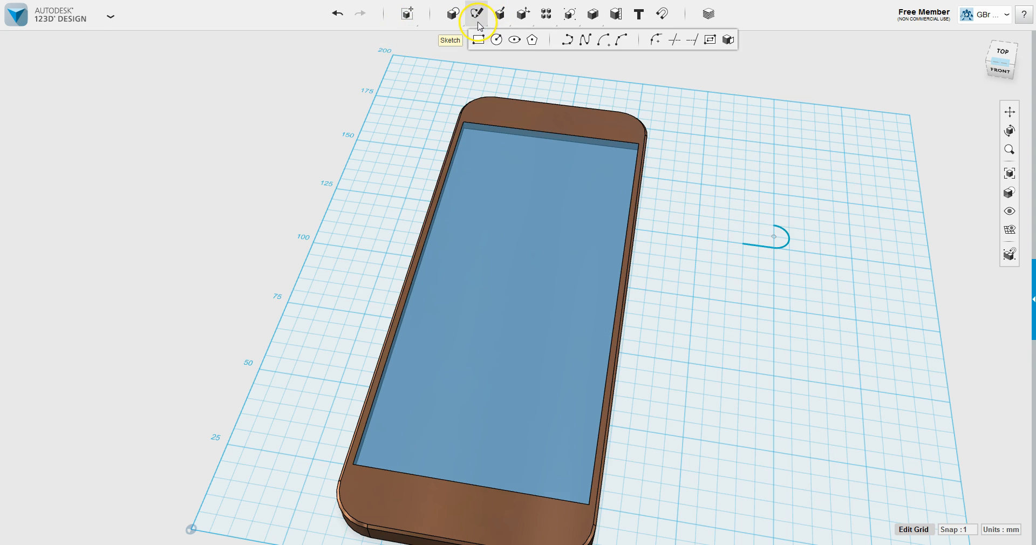
click(570, 41)
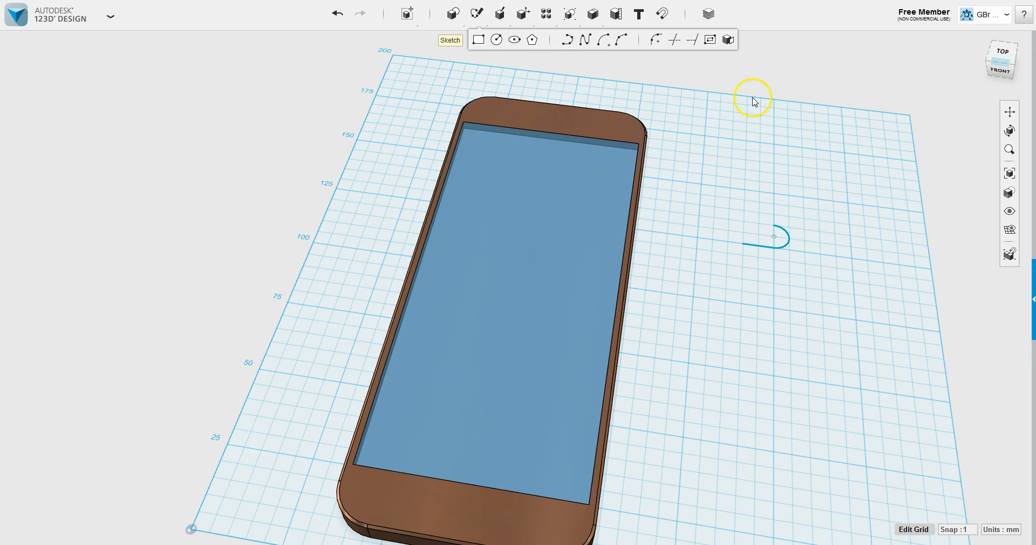
click(774, 227)
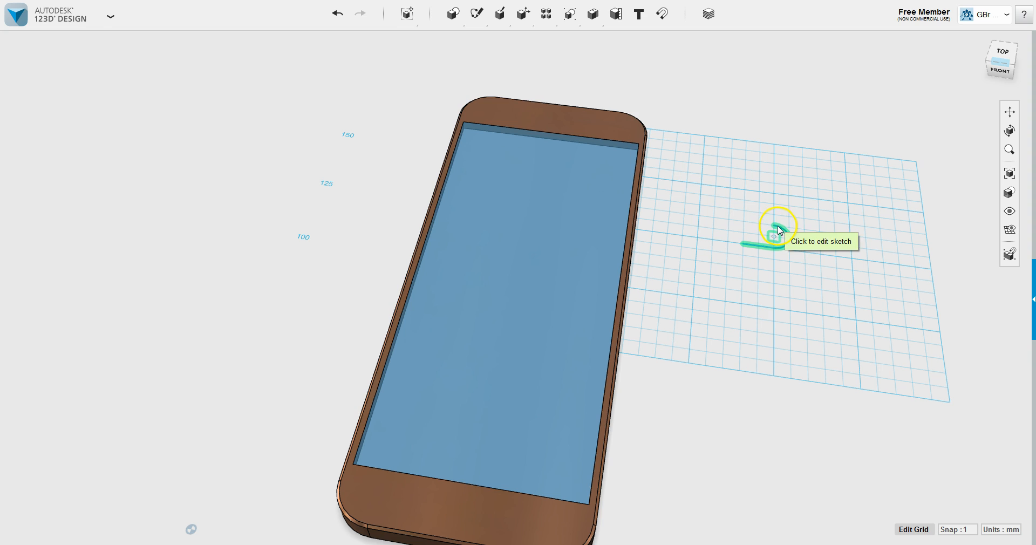
click(778, 226)
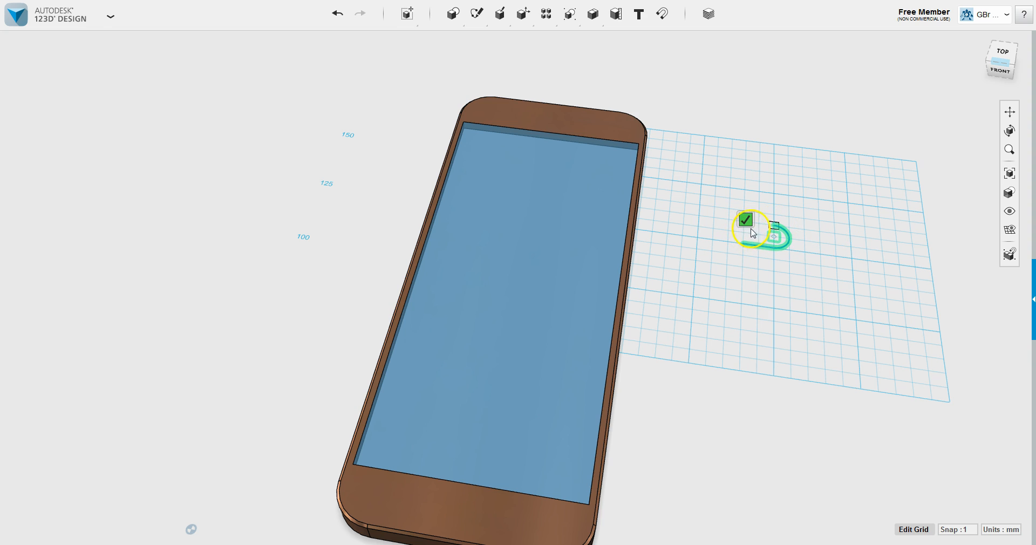
click(774, 226)
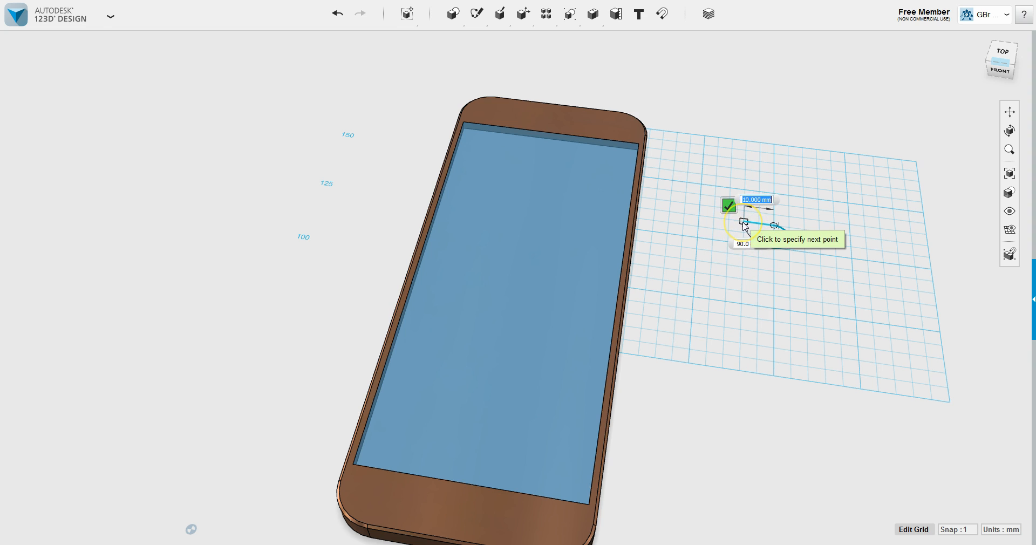
click(743, 222)
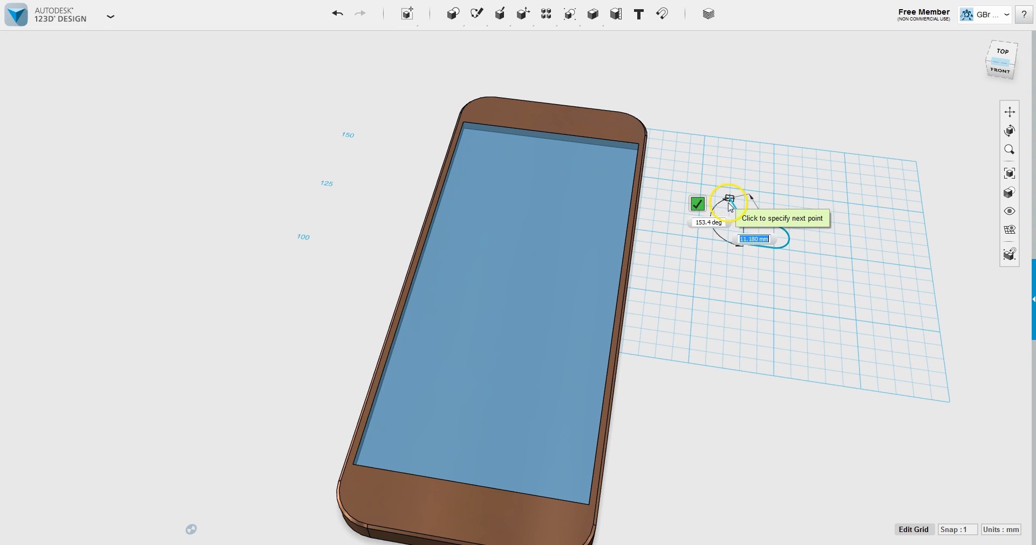
click(698, 203)
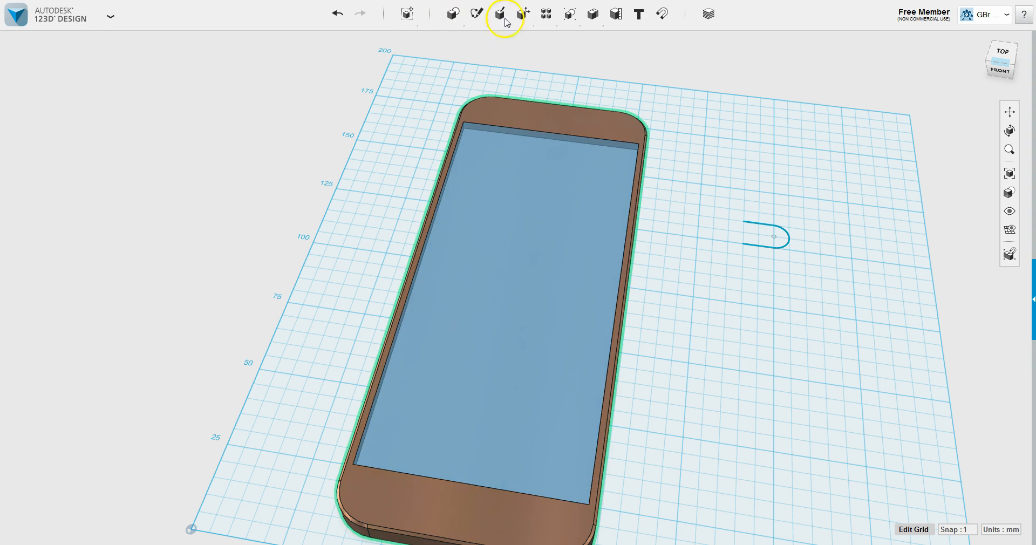
Draw a hump-shaped three-point spline in the same sketch, starting from the free end of the U's second line and heading toward the phone.
mouse_move(476, 18)
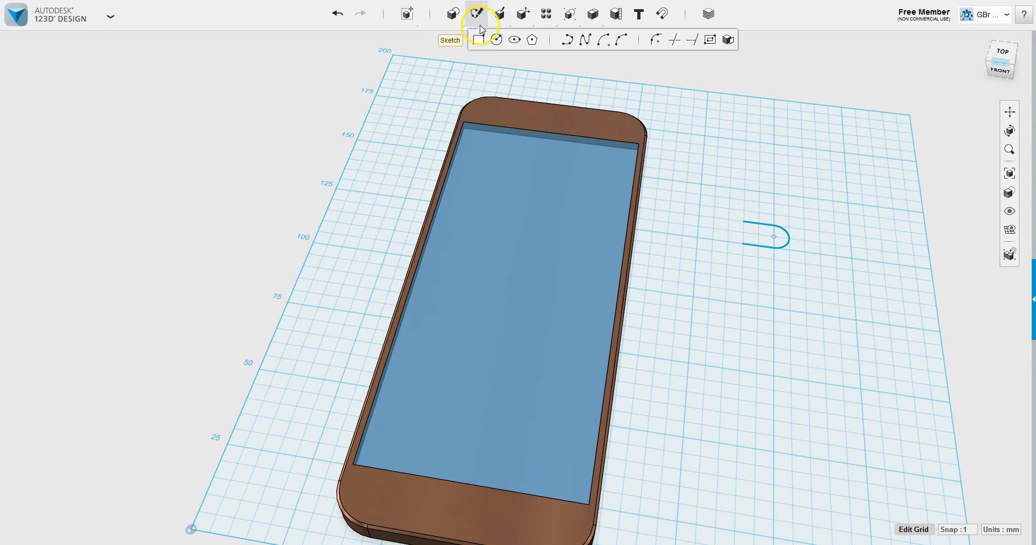
click(587, 40)
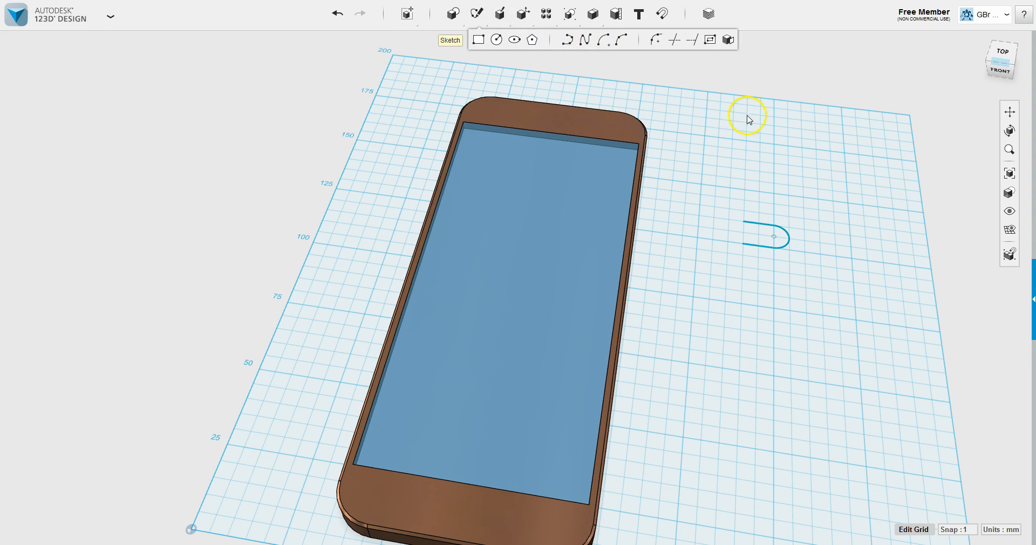
click(746, 225)
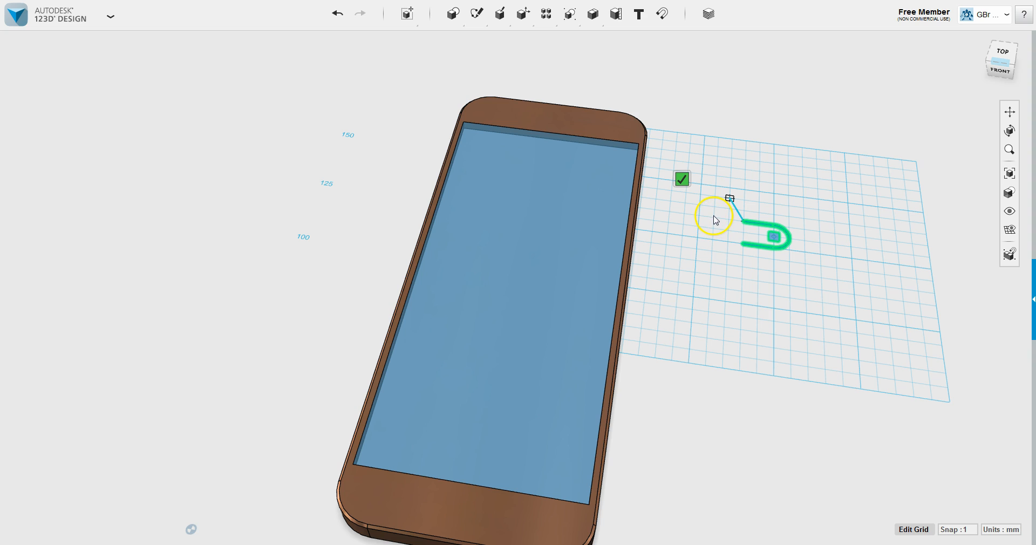
click(715, 218)
click(714, 219)
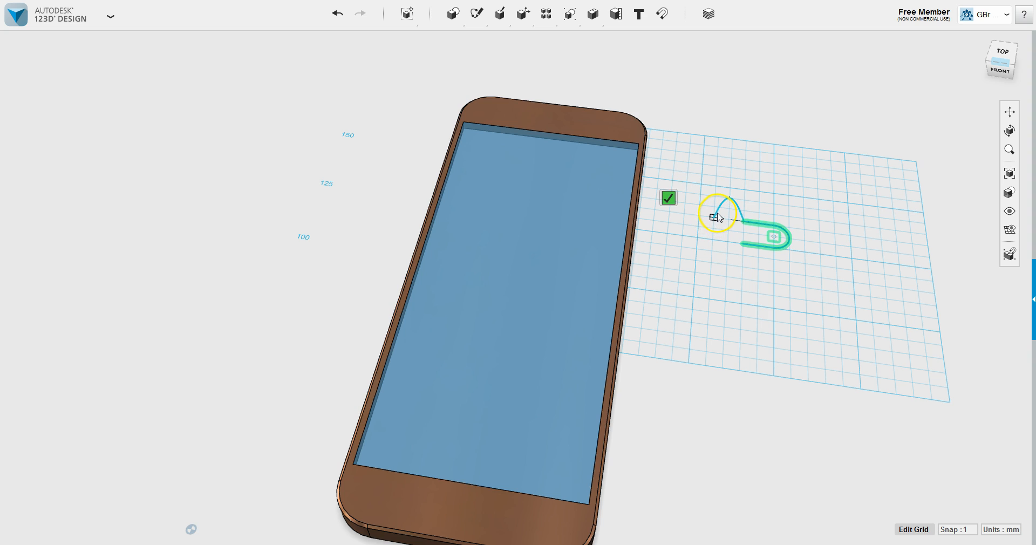
click(676, 141)
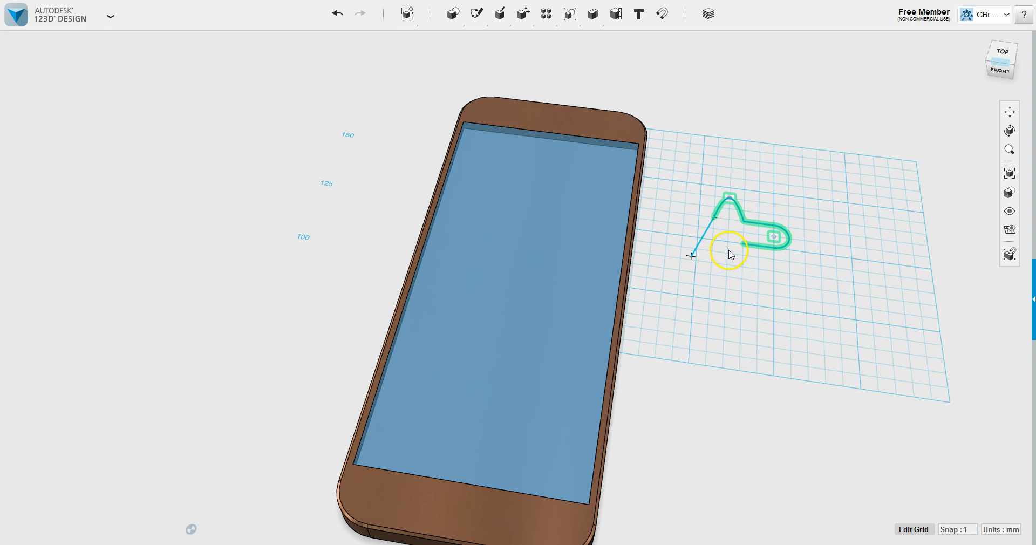
Draw a straight segment in the same sketch from the hump's free end toward the phone.
click(671, 228)
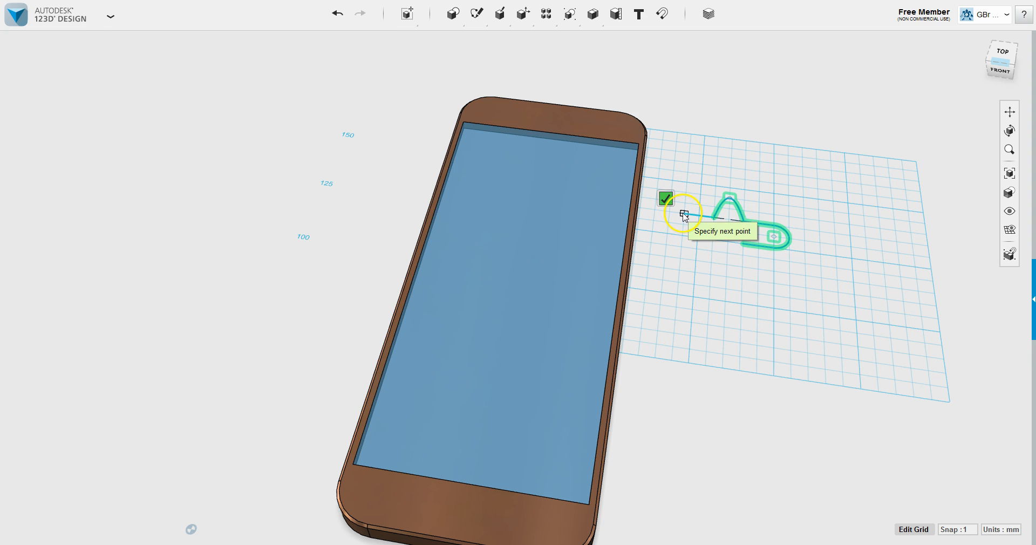
click(685, 214)
click(714, 219)
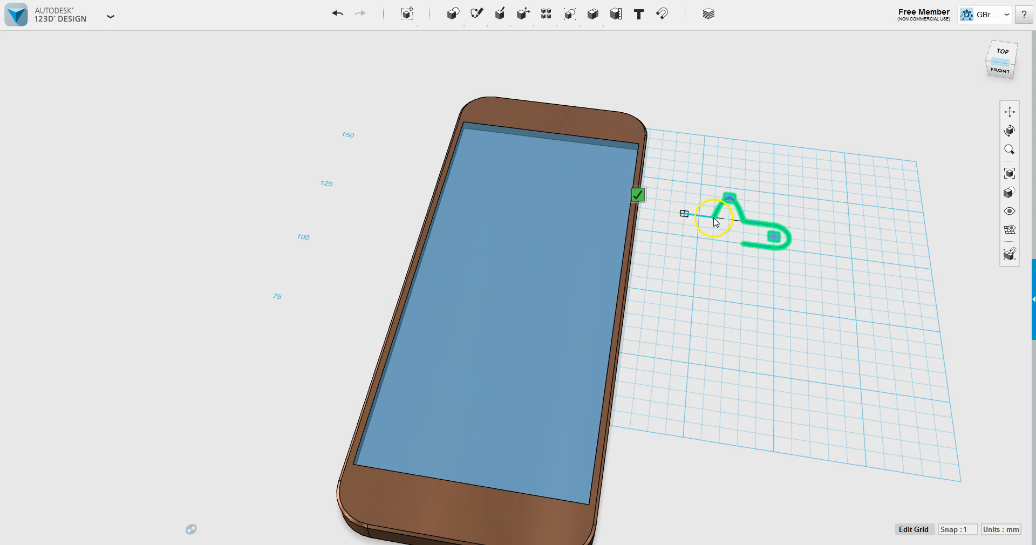
click(661, 219)
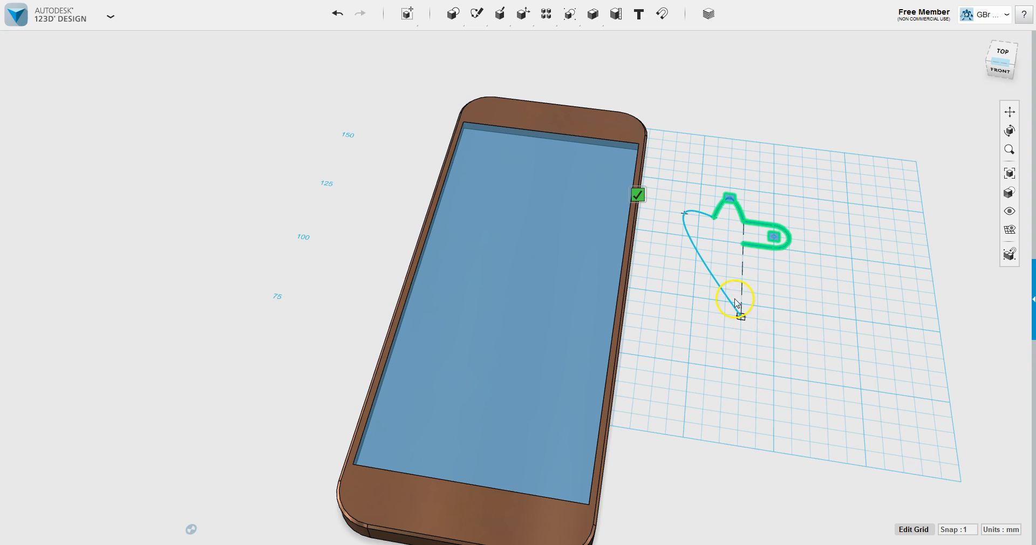
click(774, 204)
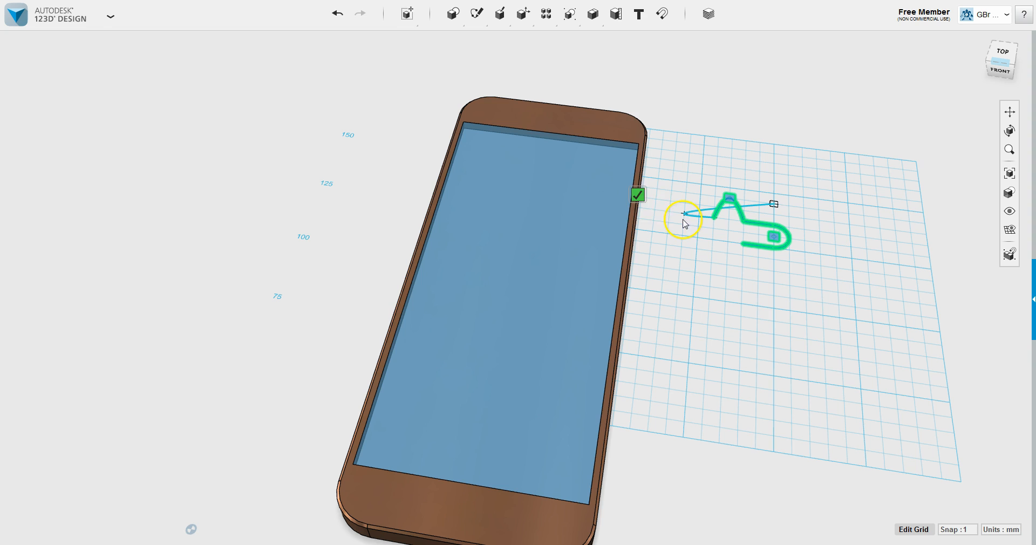
click(638, 196)
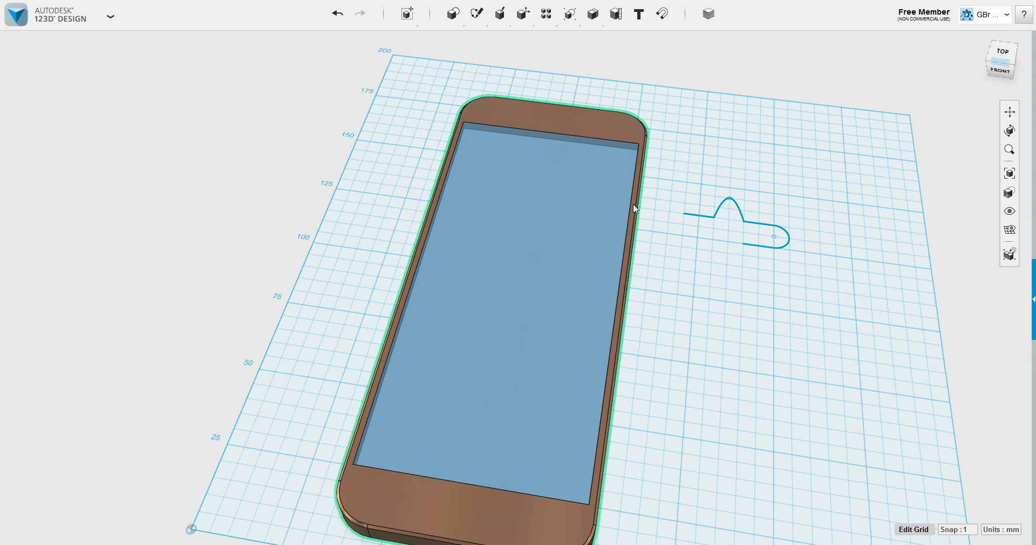
click(638, 193)
click(520, 171)
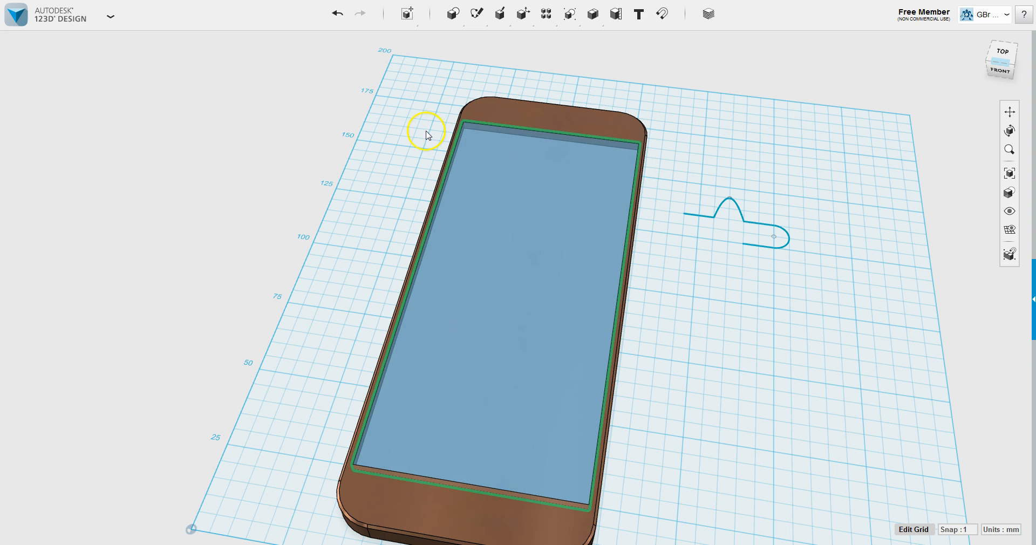
Extend the U's other straight side toward the phone with a polyline segment ending about level with the opposite side's free end.
click(485, 8)
click(565, 47)
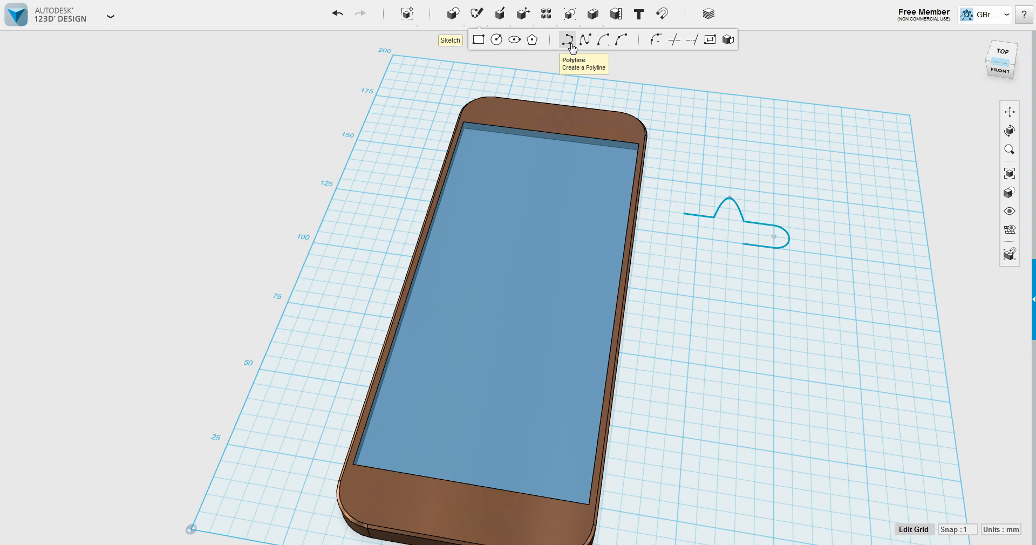
click(745, 246)
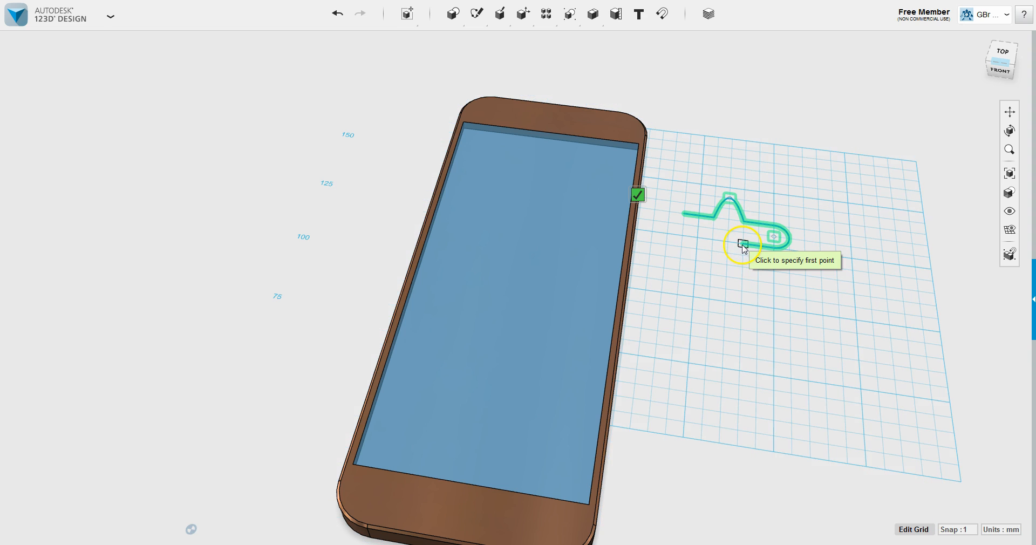
click(716, 244)
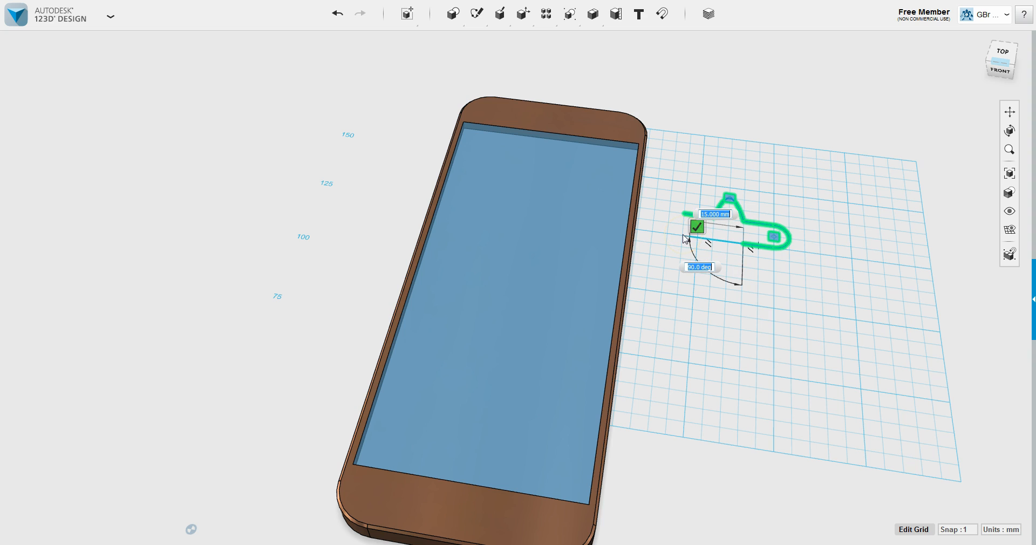
click(682, 238)
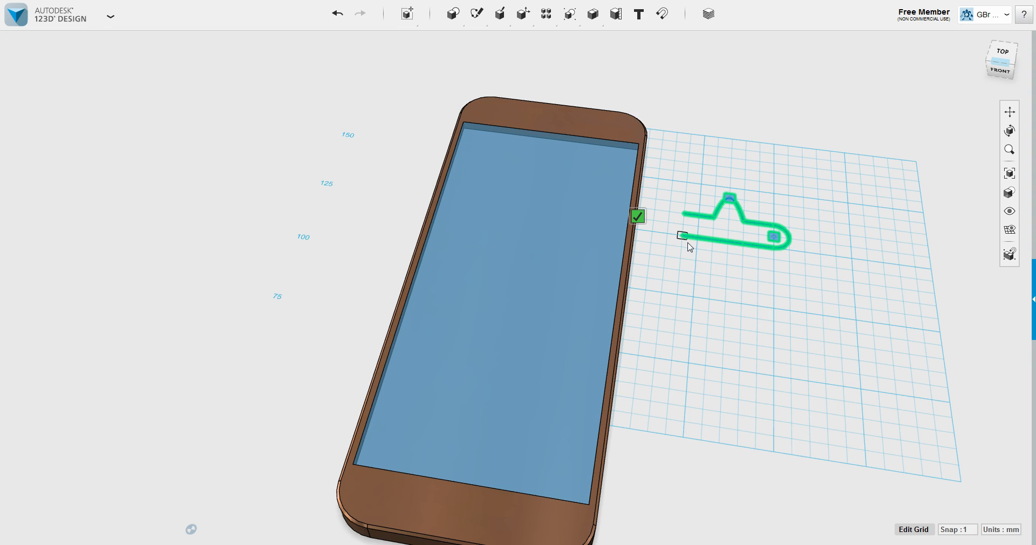
click(638, 217)
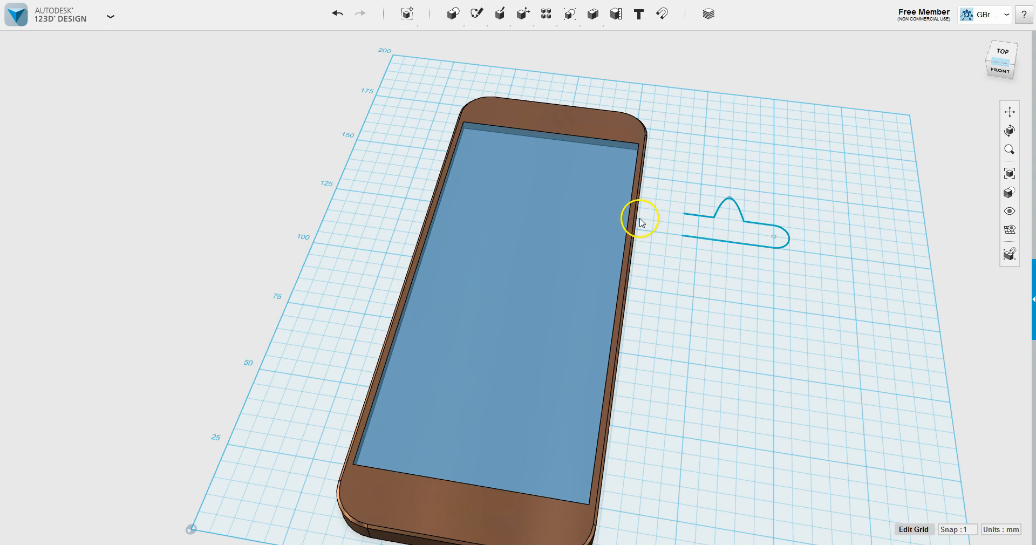
Close the outline with a three-point arc joining its two free ends, bulging toward the phone.
mouse_move(476, 16)
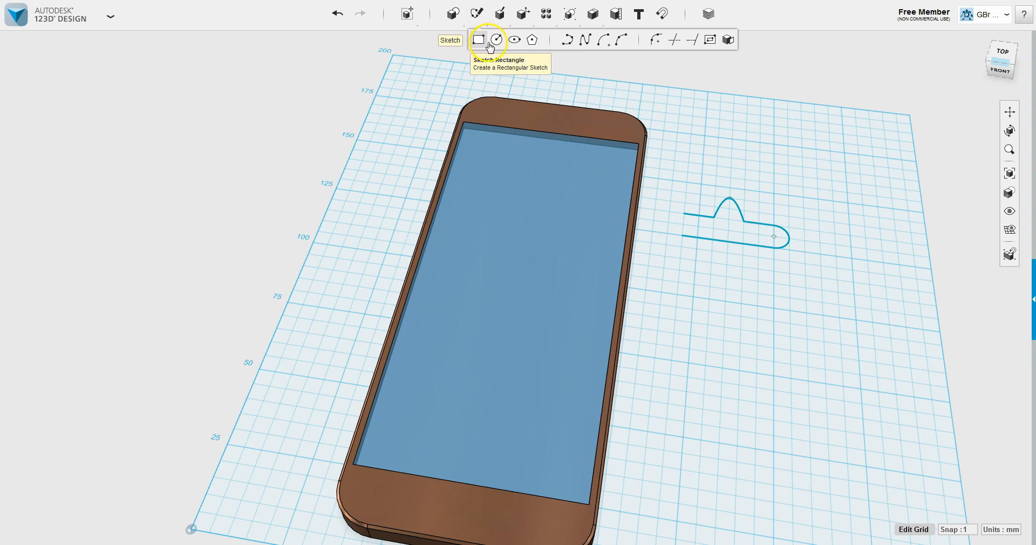
click(619, 40)
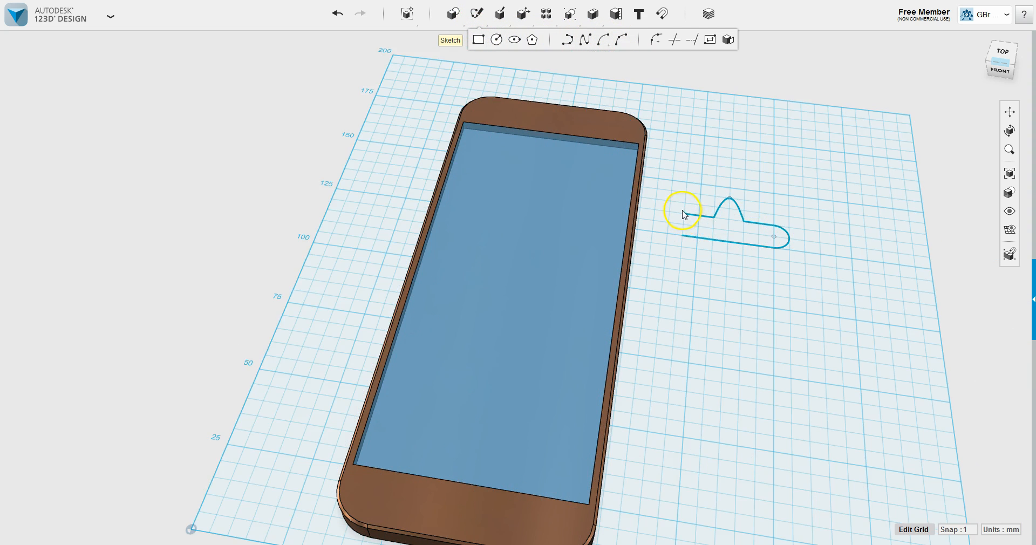
click(685, 215)
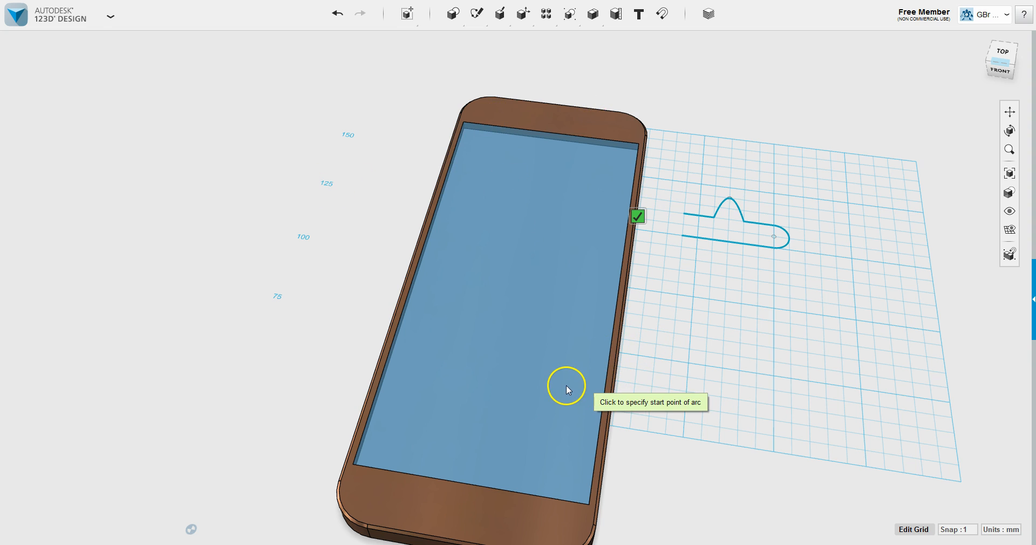
click(683, 216)
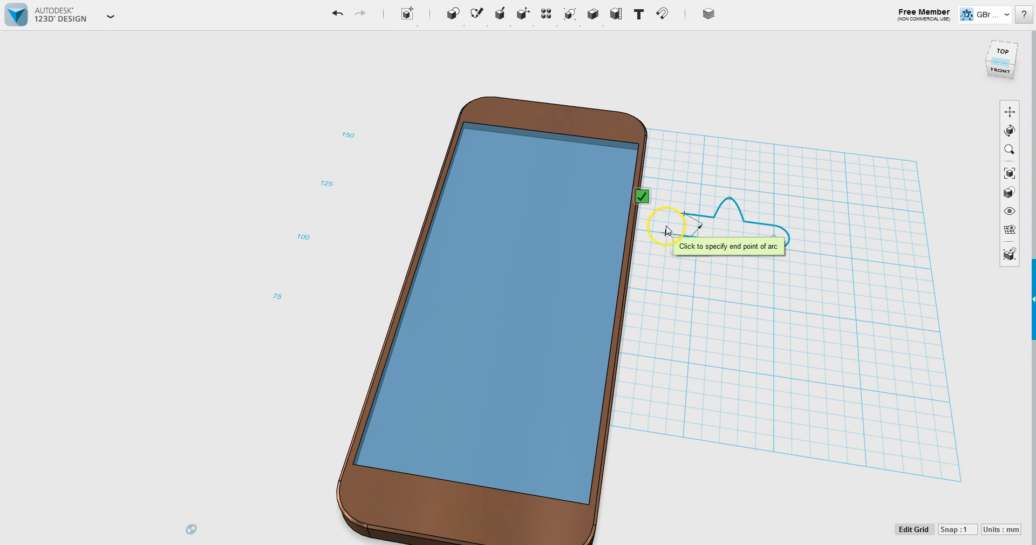
click(681, 237)
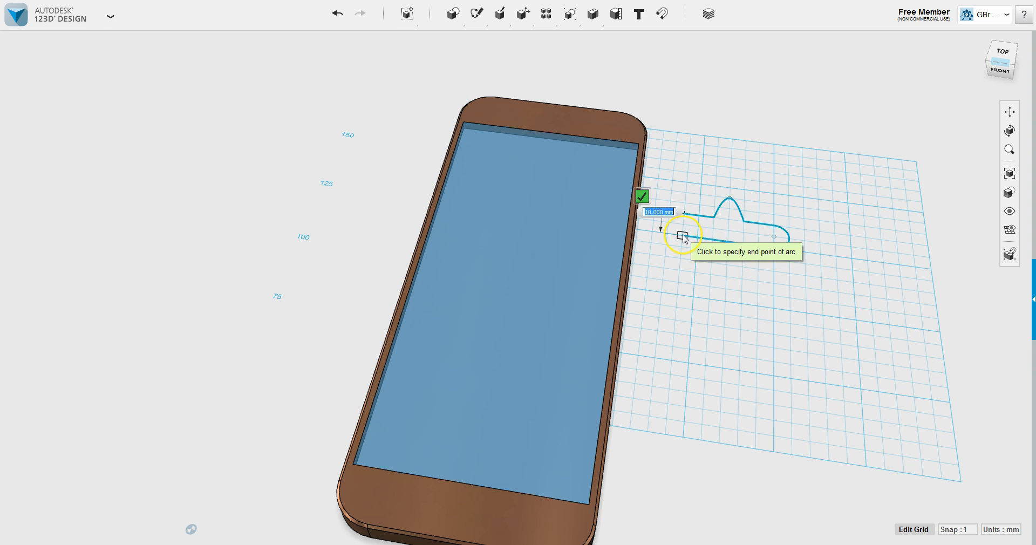
click(682, 237)
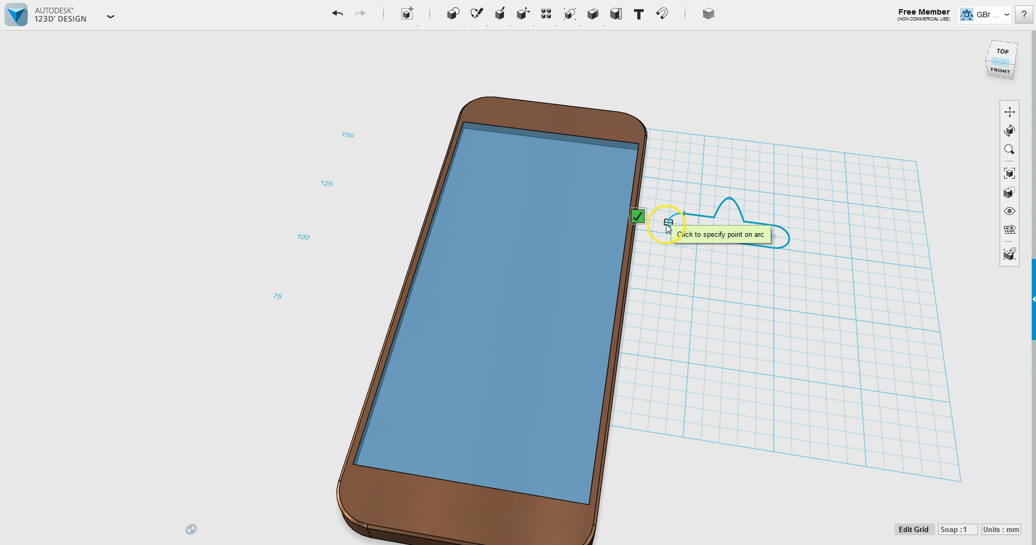
click(668, 225)
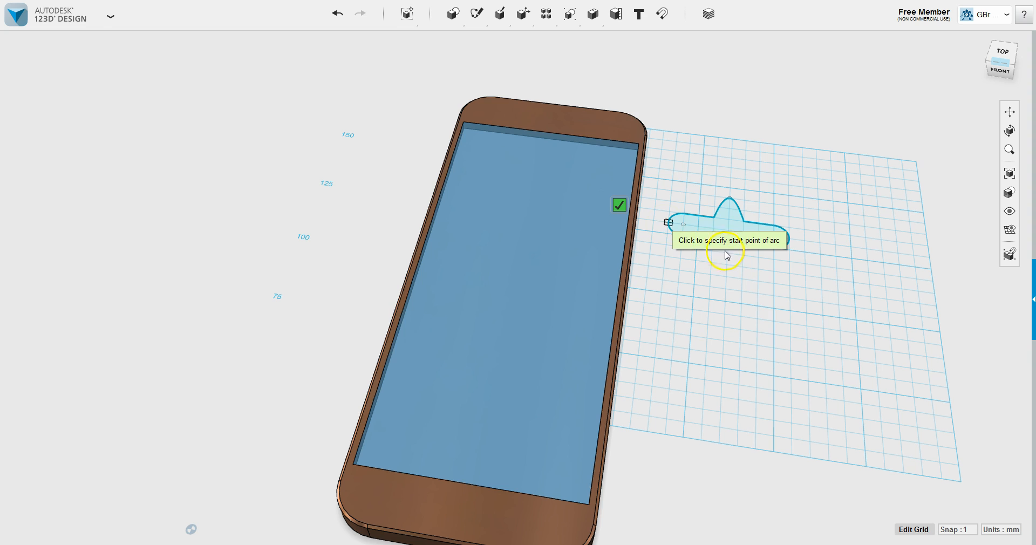
click(619, 214)
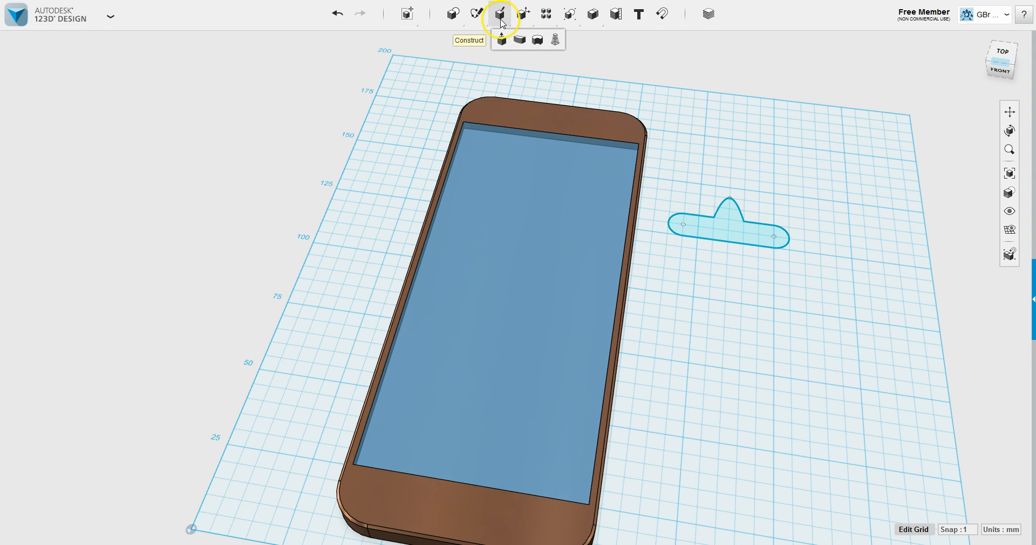
Extrude the closed outline upward 9 mm into a solid.
mouse_move(448, 42)
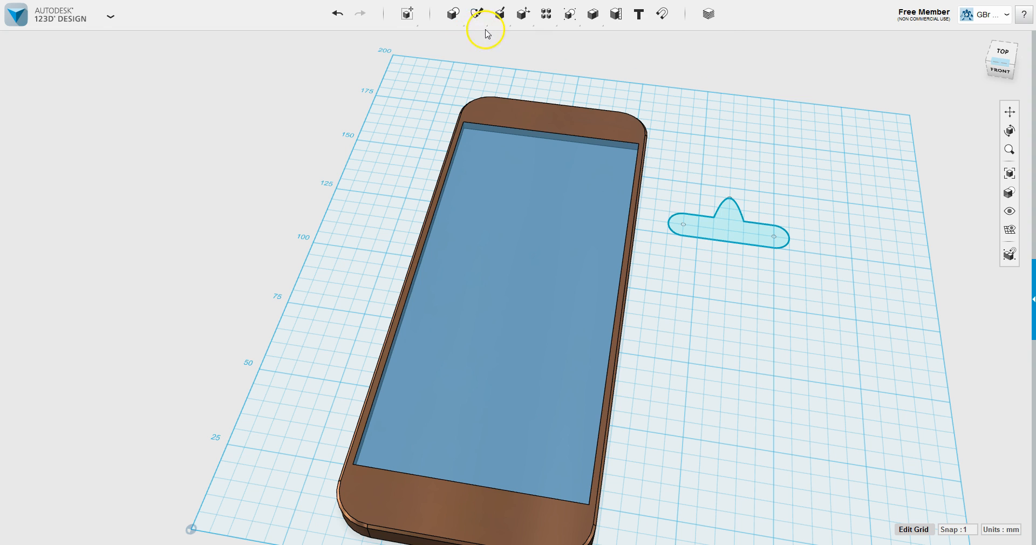
mouse_move(499, 14)
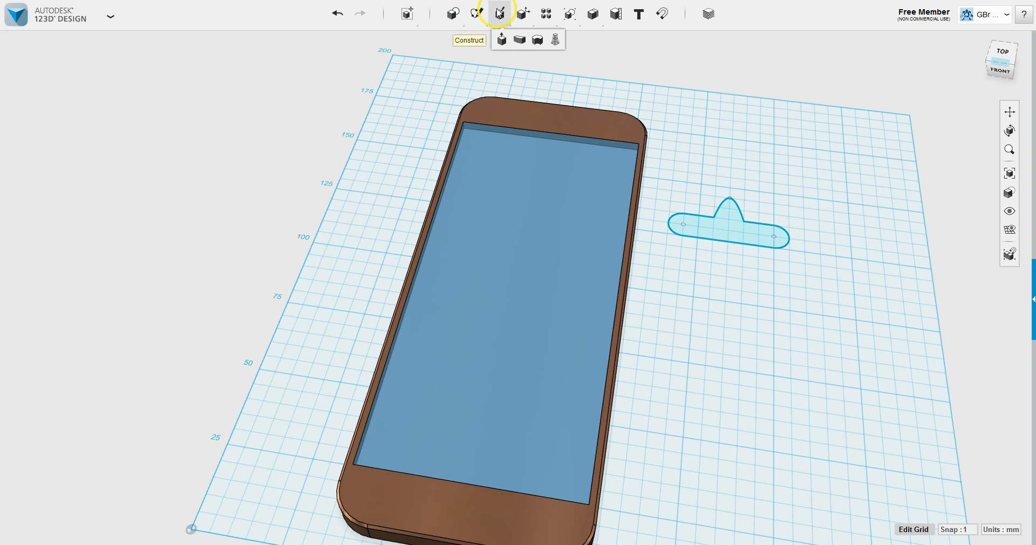
click(510, 50)
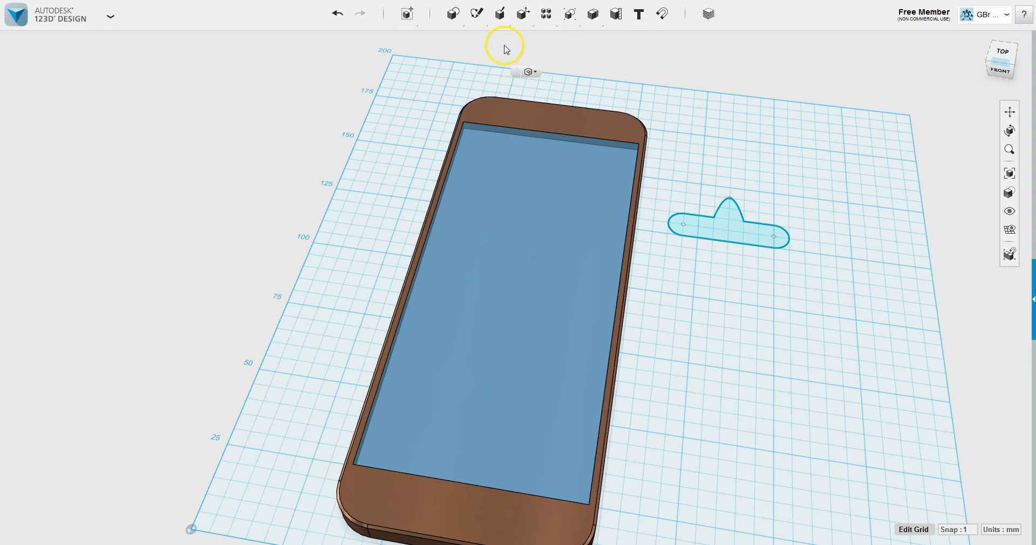
click(728, 227)
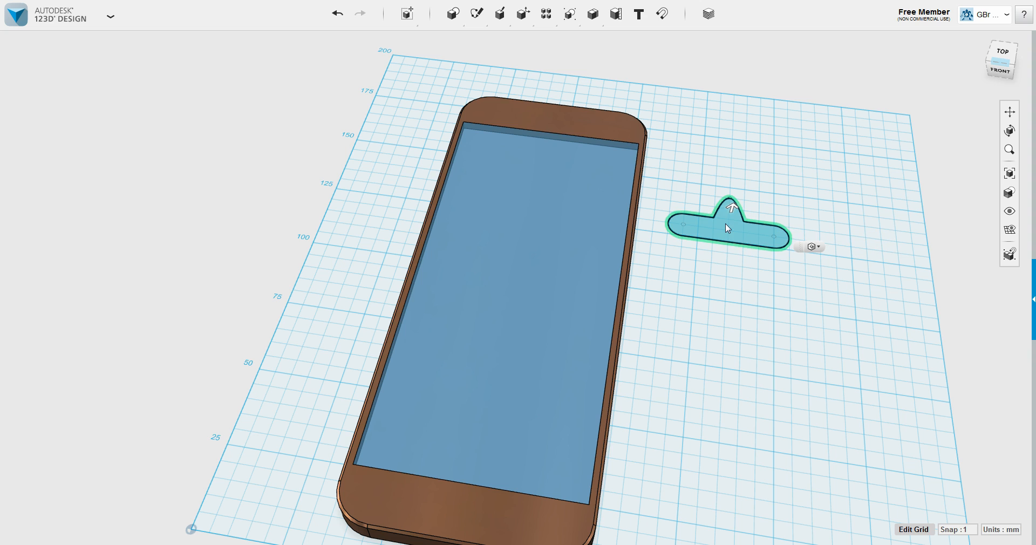
click(737, 206)
click(734, 208)
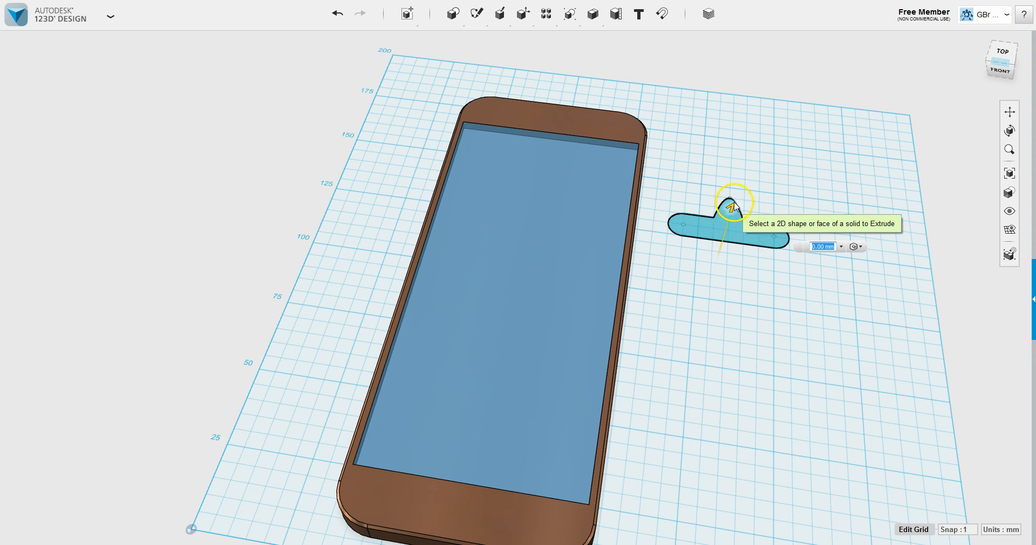
click(733, 207)
drag(732, 206, 727, 188)
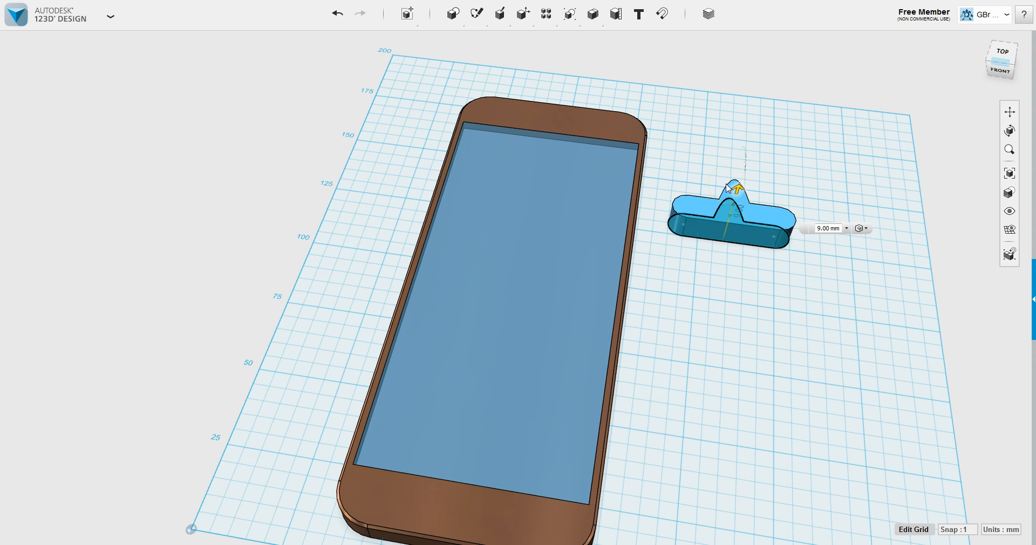
click(765, 262)
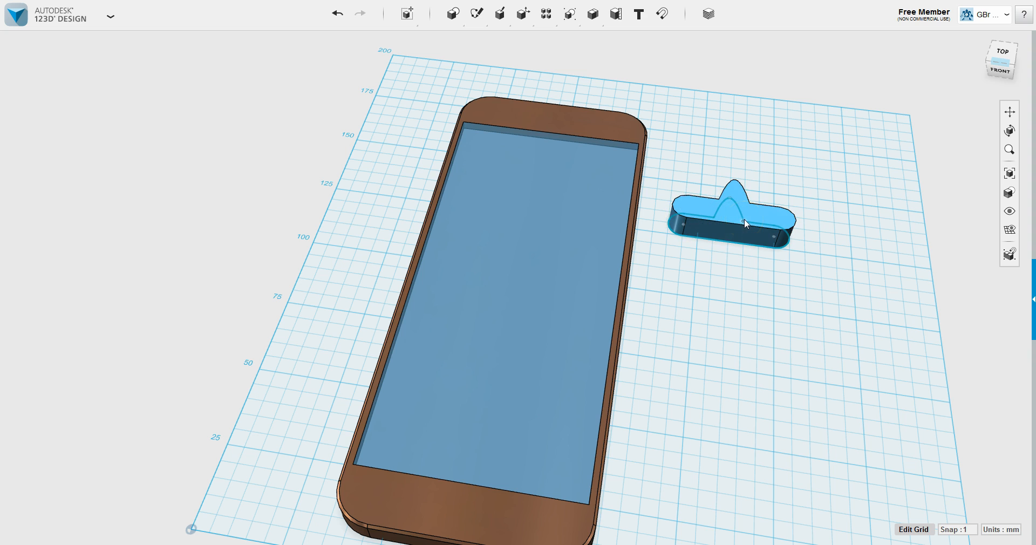
click(702, 220)
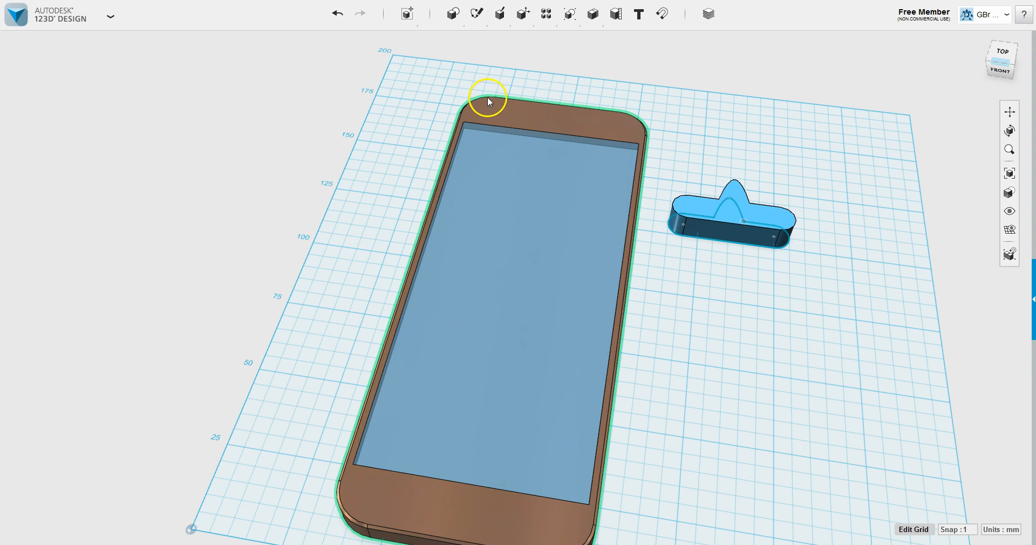
Move the extruded solid 44 mm off its sketch, along the phone's length toward the front of the grid.
mouse_move(519, 23)
mouse_move(469, 26)
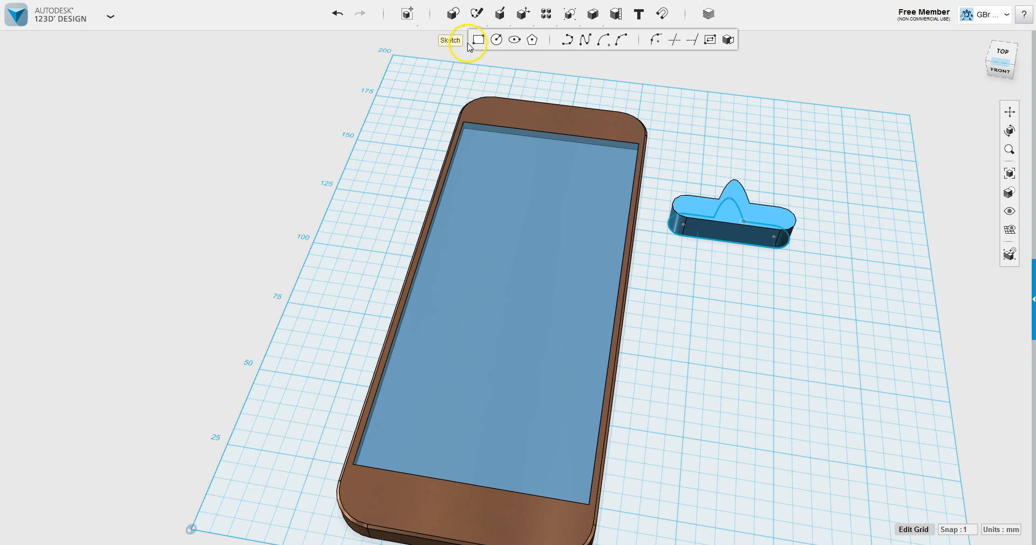
mouse_move(415, 20)
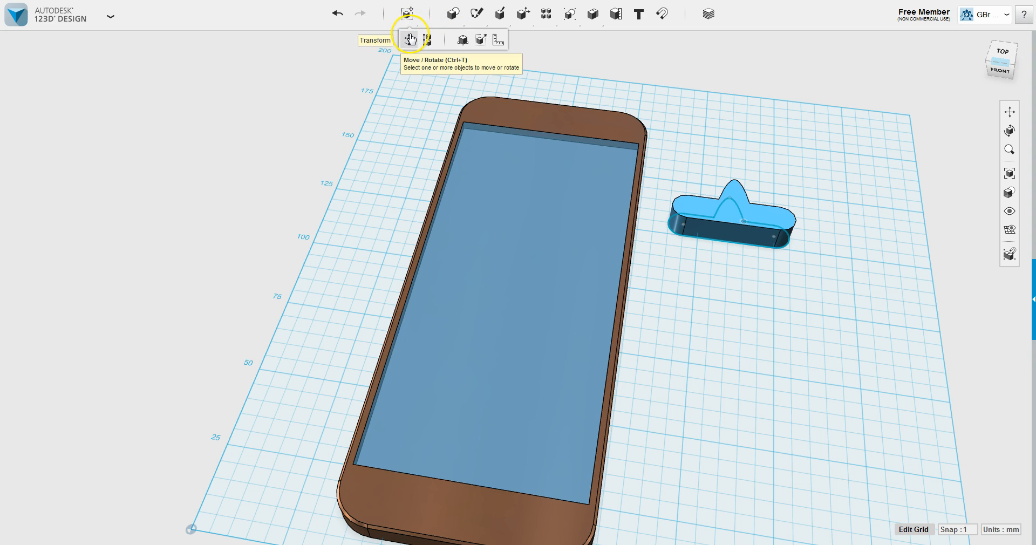
click(770, 218)
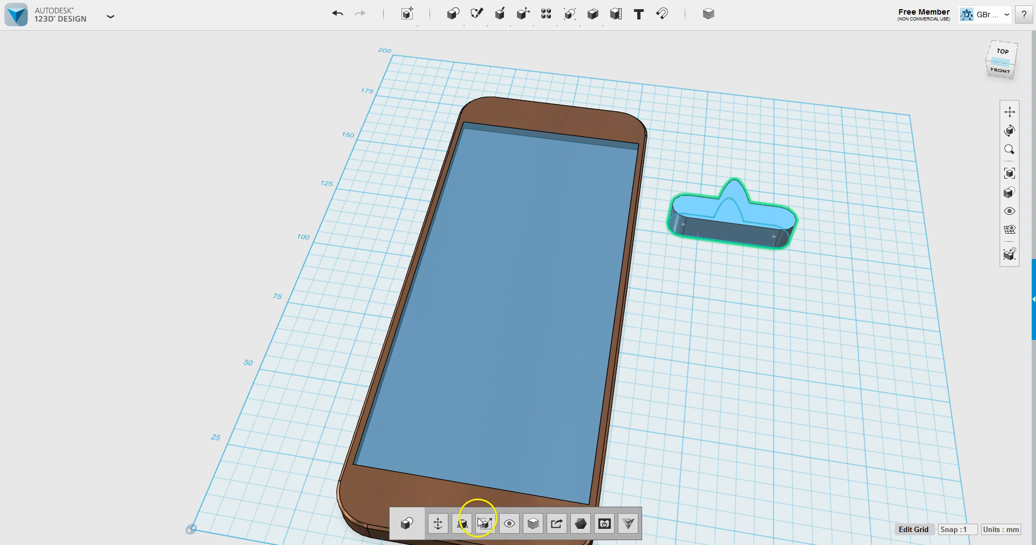
click(438, 523)
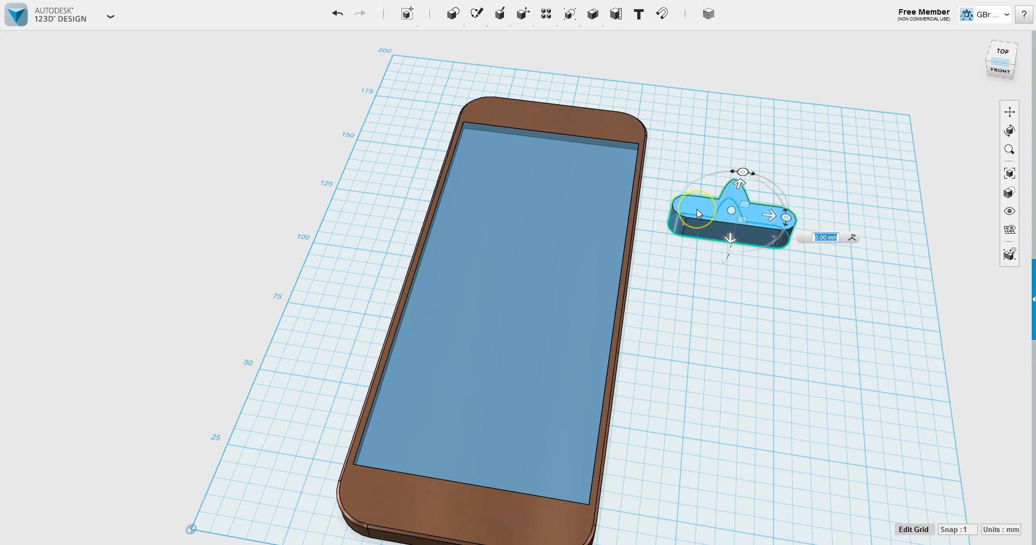
click(729, 240)
drag(715, 354, 717, 355)
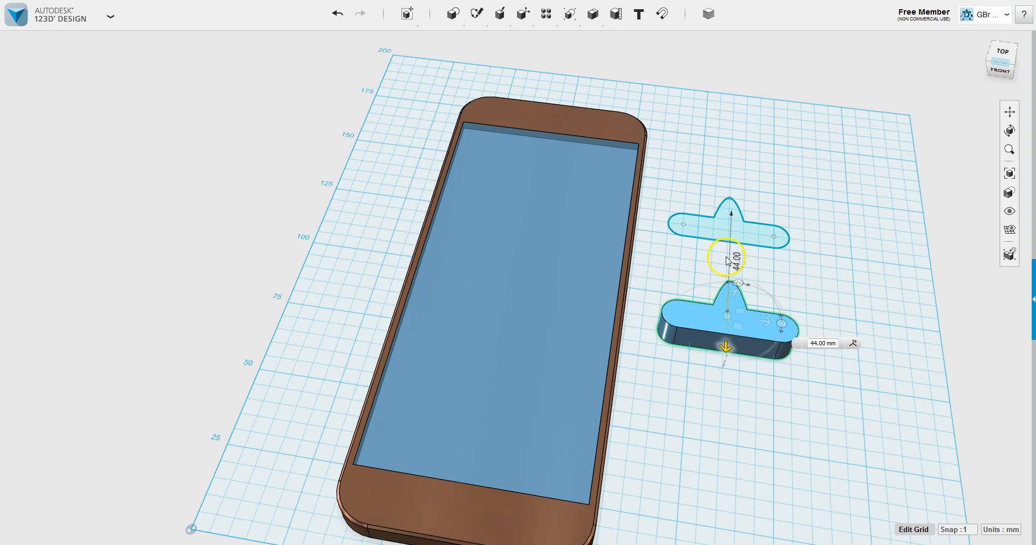
click(695, 256)
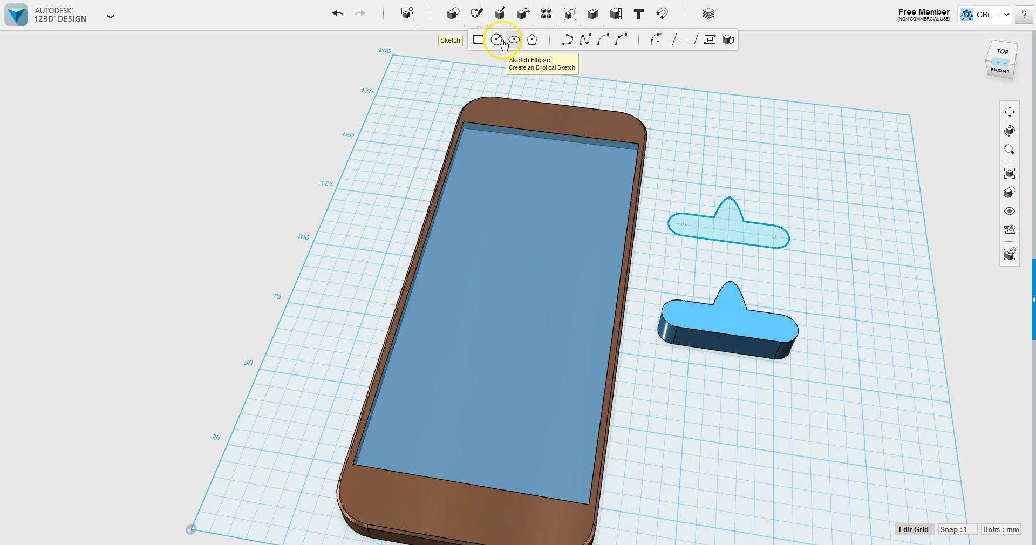
Add a 2.5 mm sketch fillet between the bump-side line farther from the phone and the outline's opposite long side.
click(654, 40)
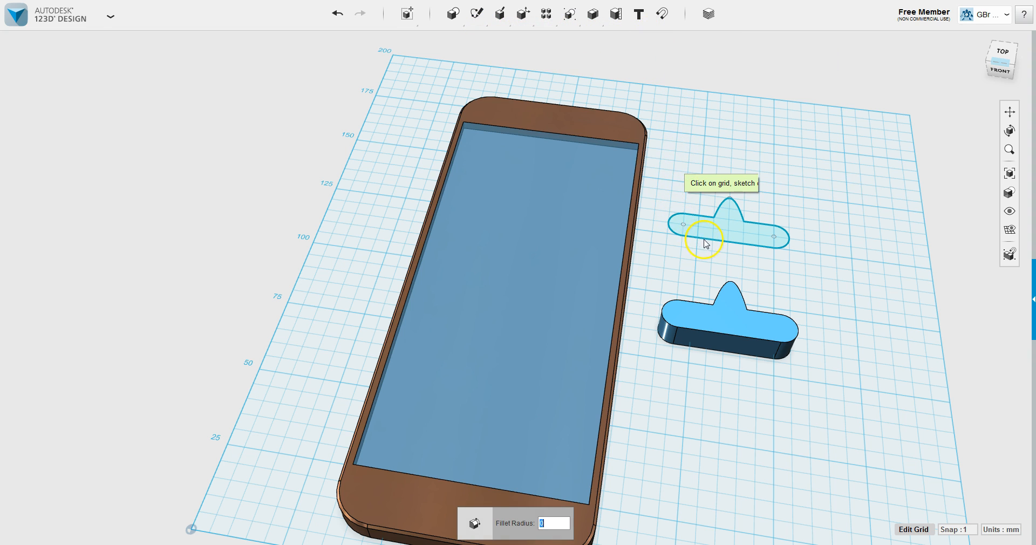
click(689, 218)
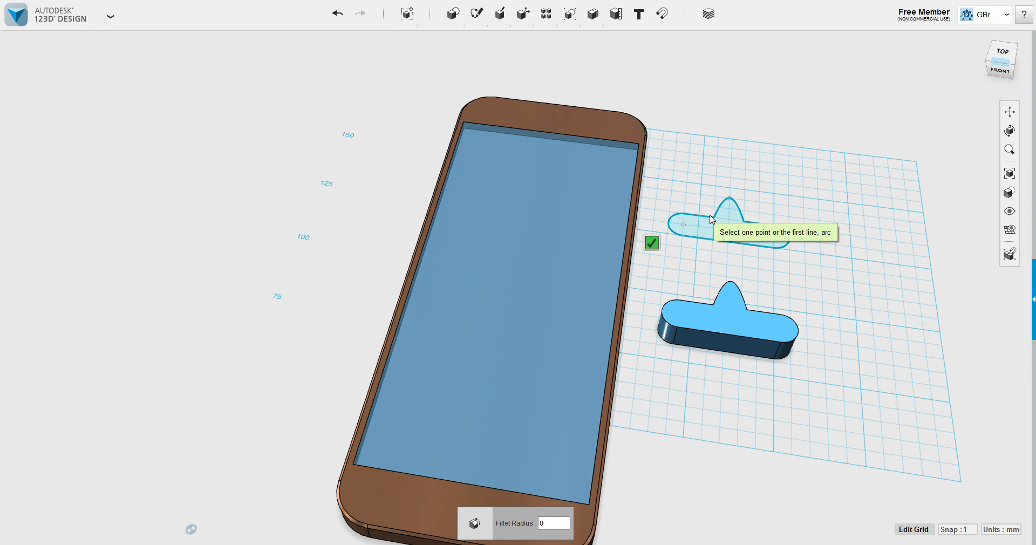
click(770, 226)
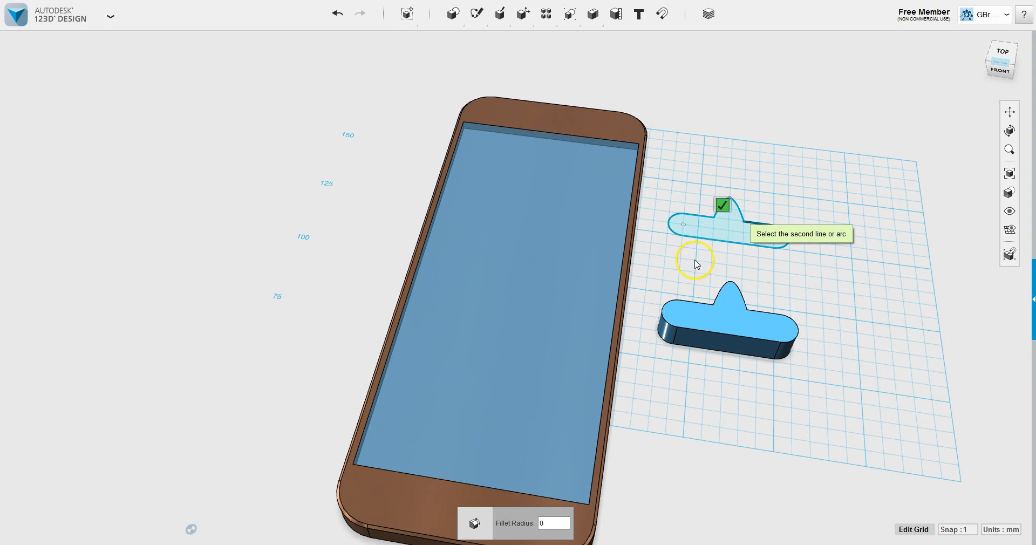
click(723, 244)
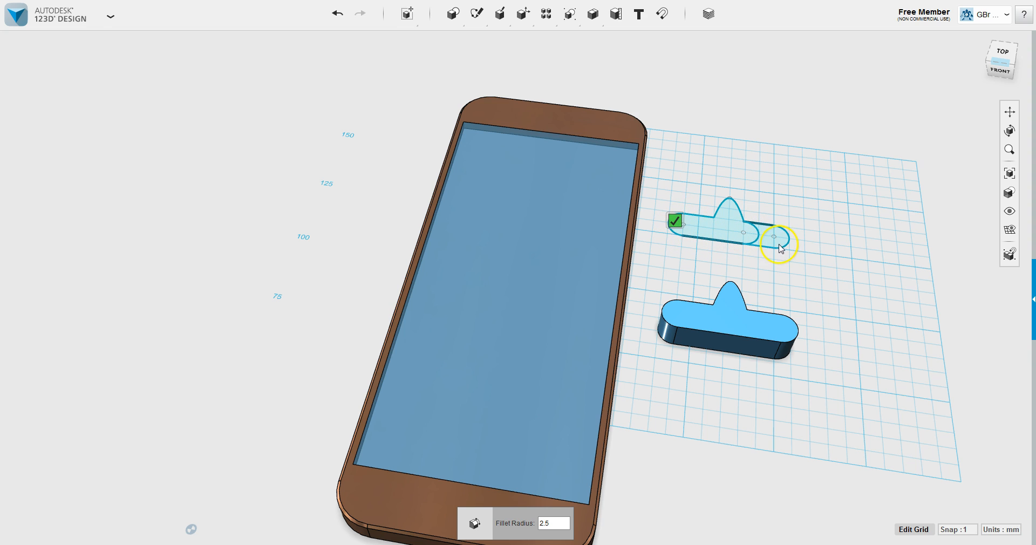
click(675, 222)
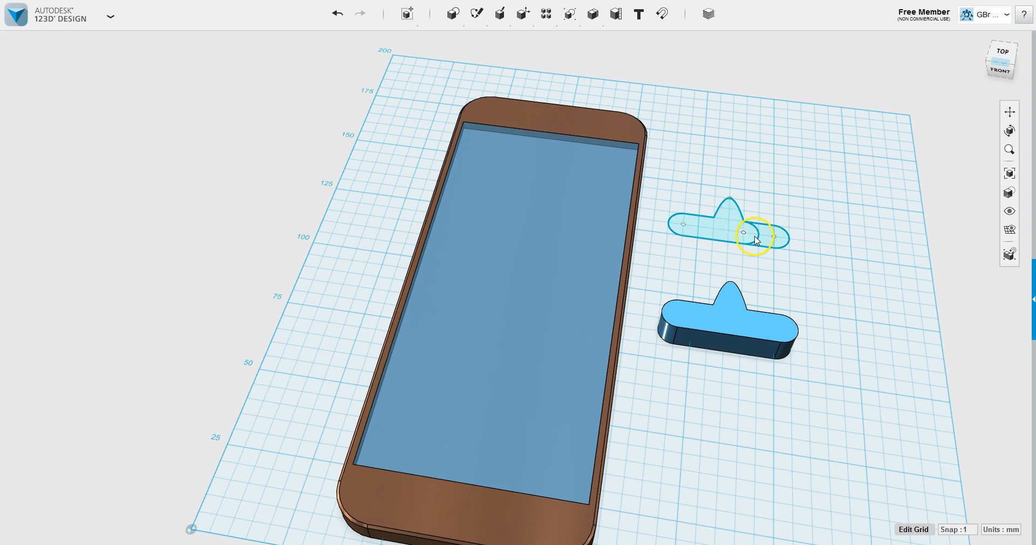
click(719, 229)
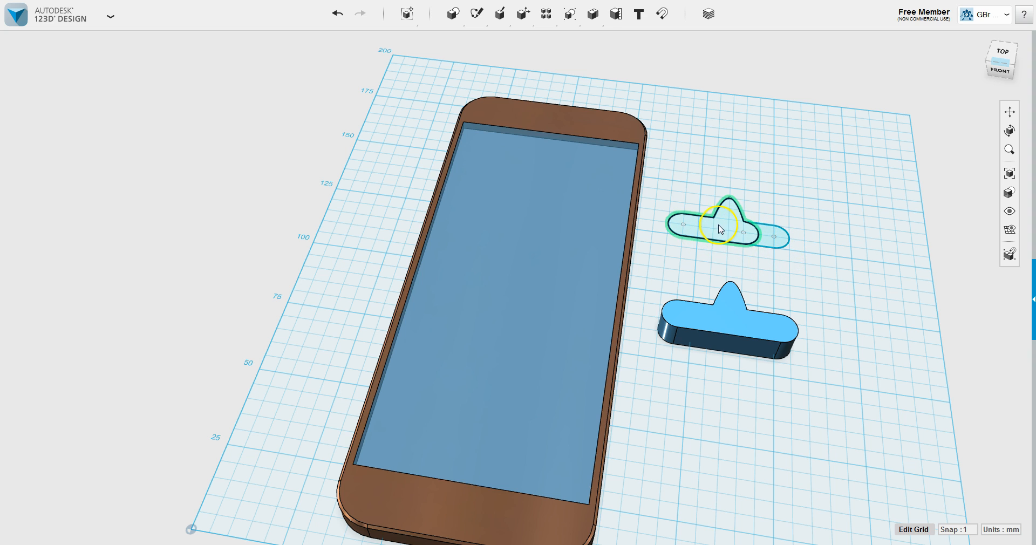
click(765, 237)
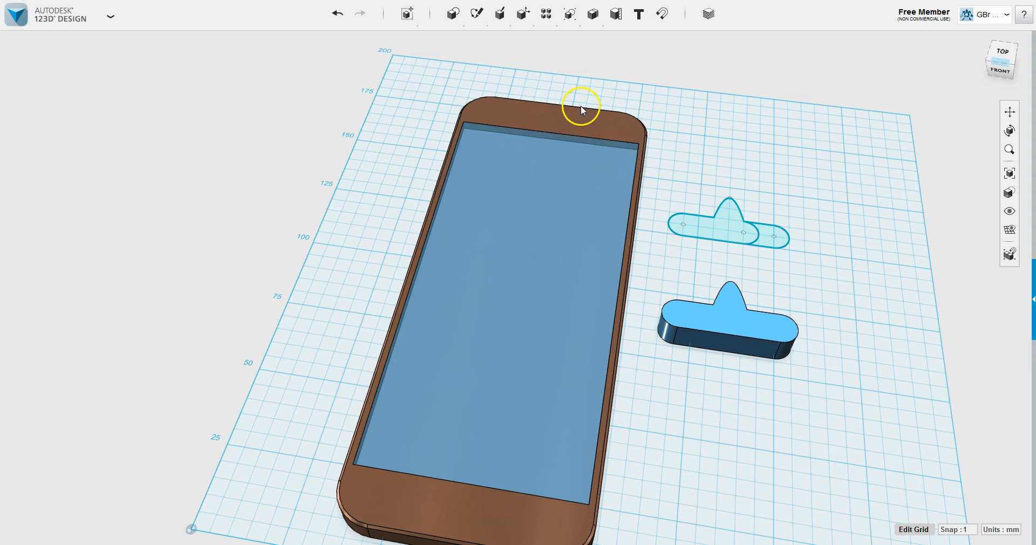
Extend the outline's two end arcs and the fillet arc between them into full circles.
mouse_move(558, 19)
mouse_move(477, 14)
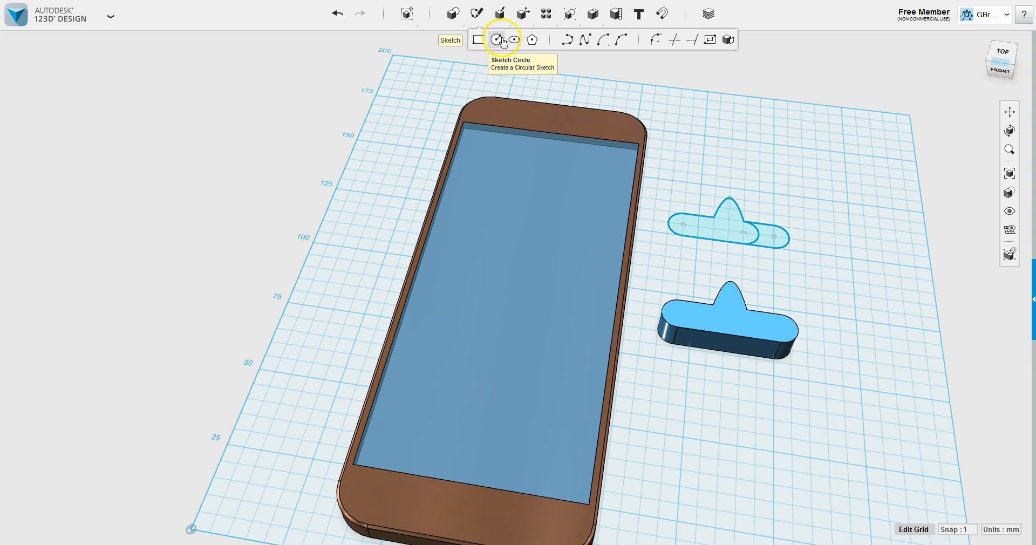
click(683, 42)
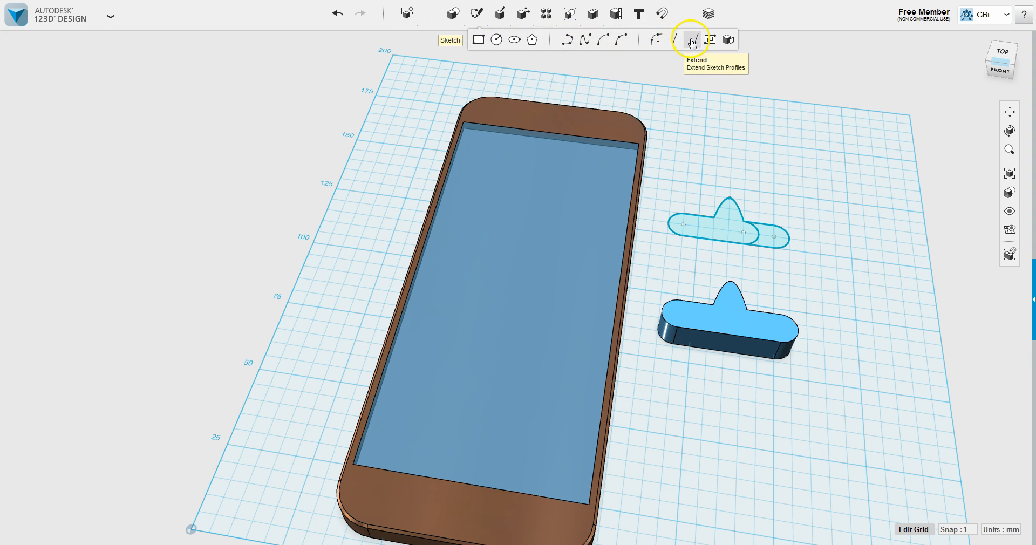
click(718, 241)
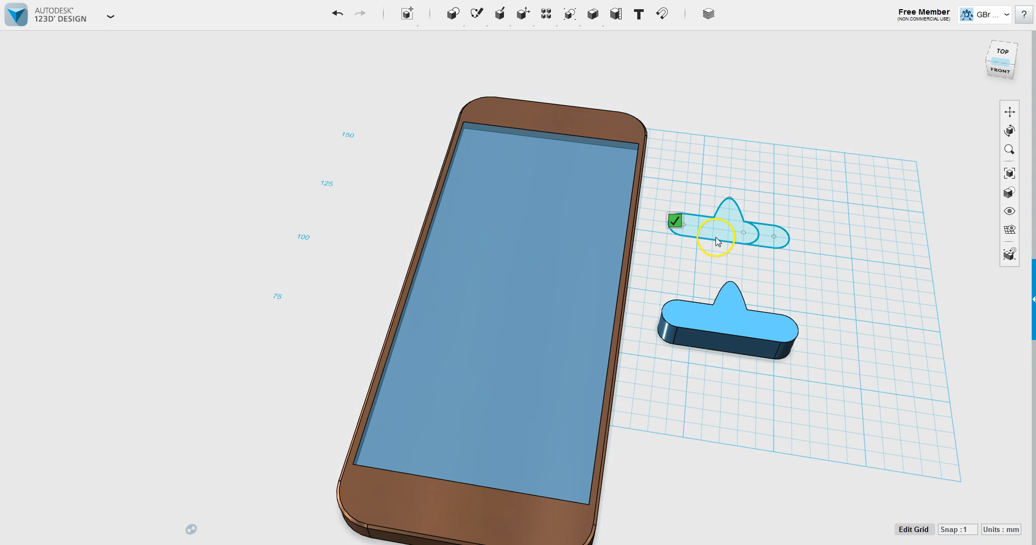
click(742, 247)
click(773, 241)
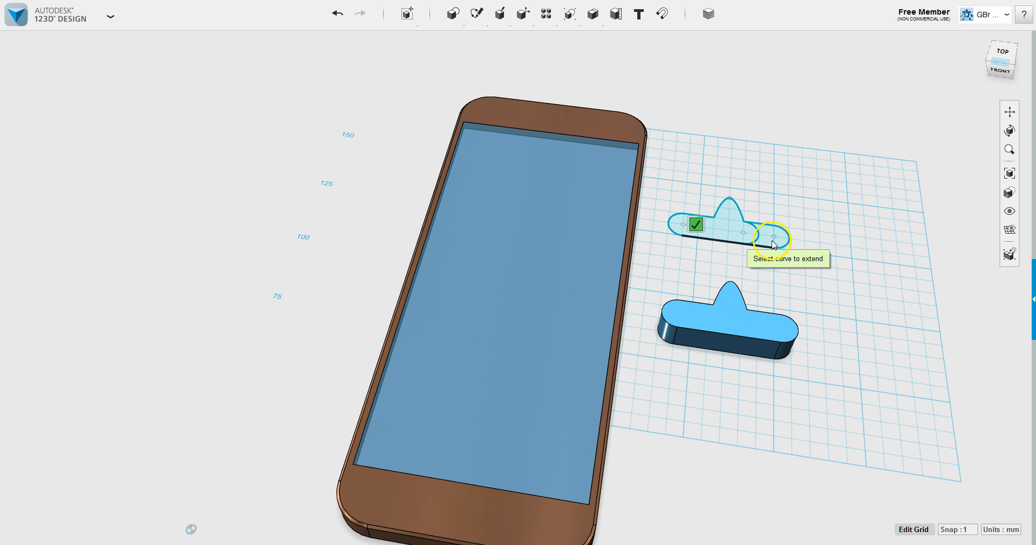
click(783, 249)
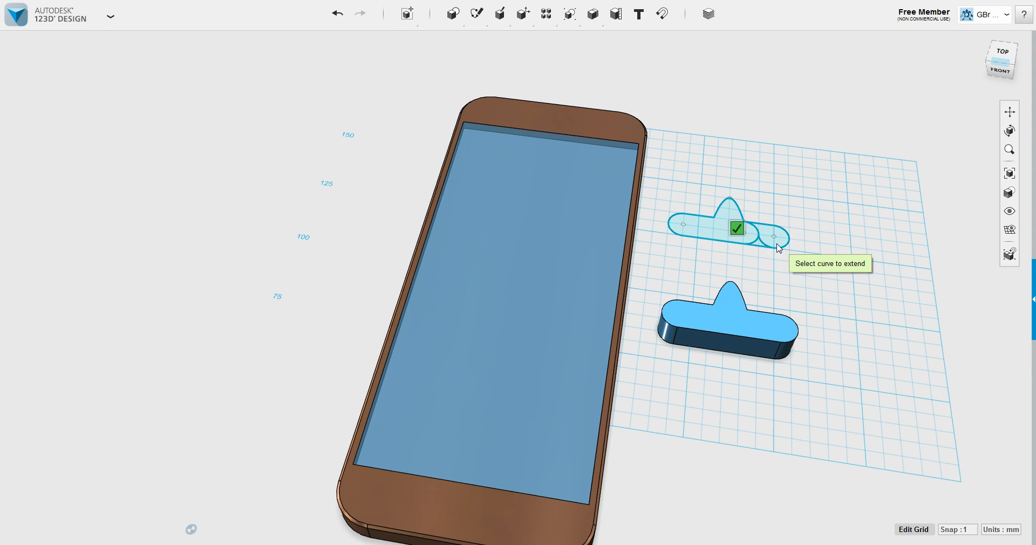
click(778, 246)
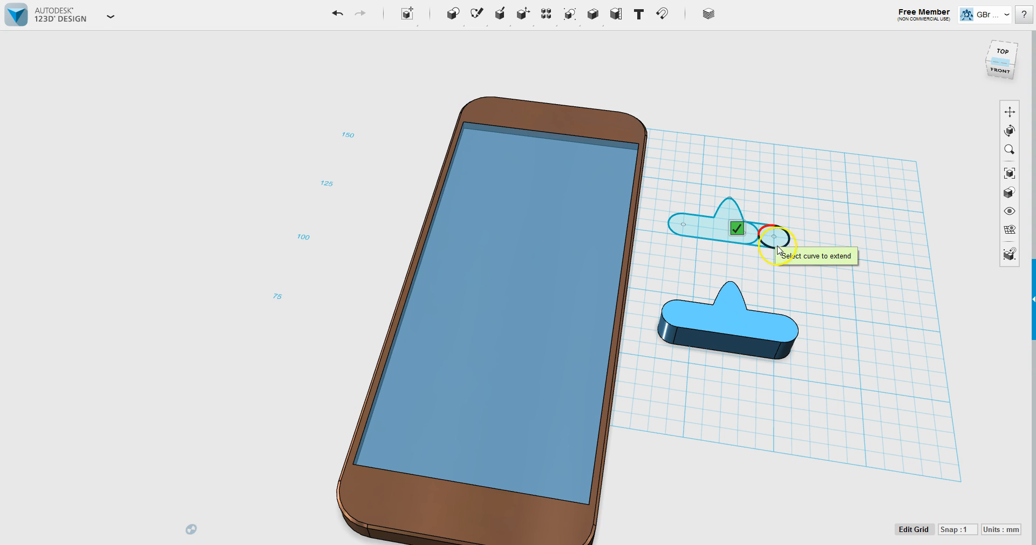
click(782, 247)
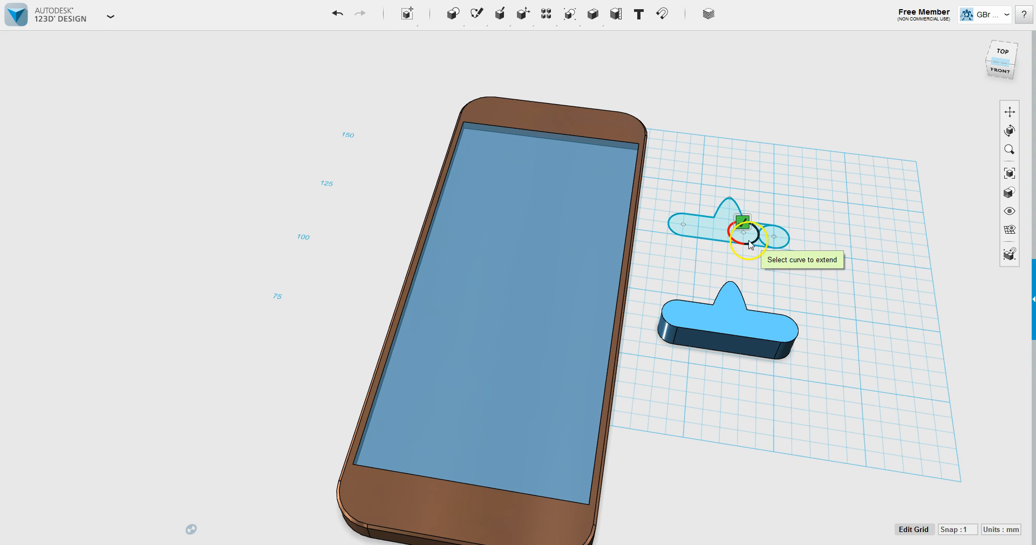
click(751, 242)
click(674, 231)
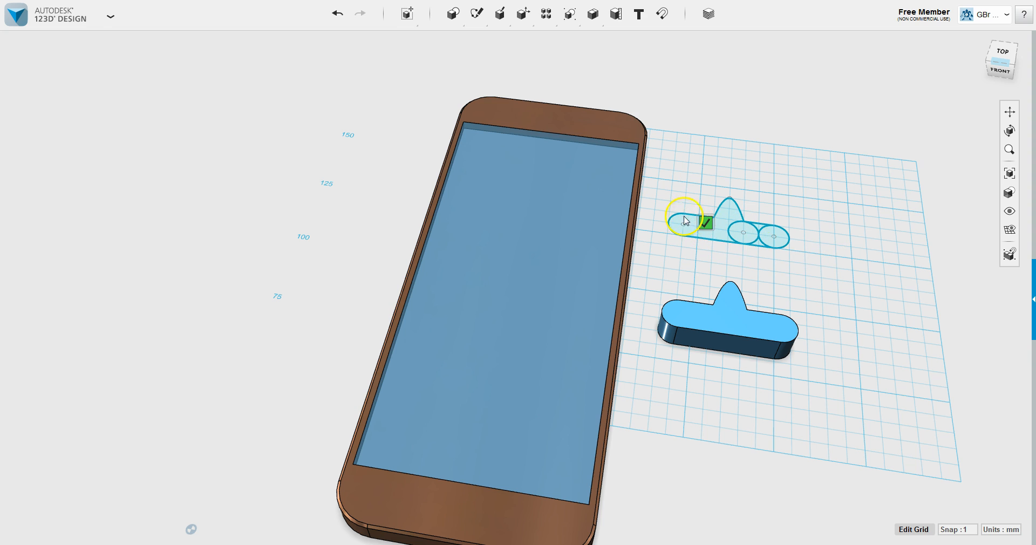
Extend the bump's curve to the outline's opposite long side and the bump-side line nearer the phone across the bump's base.
click(729, 205)
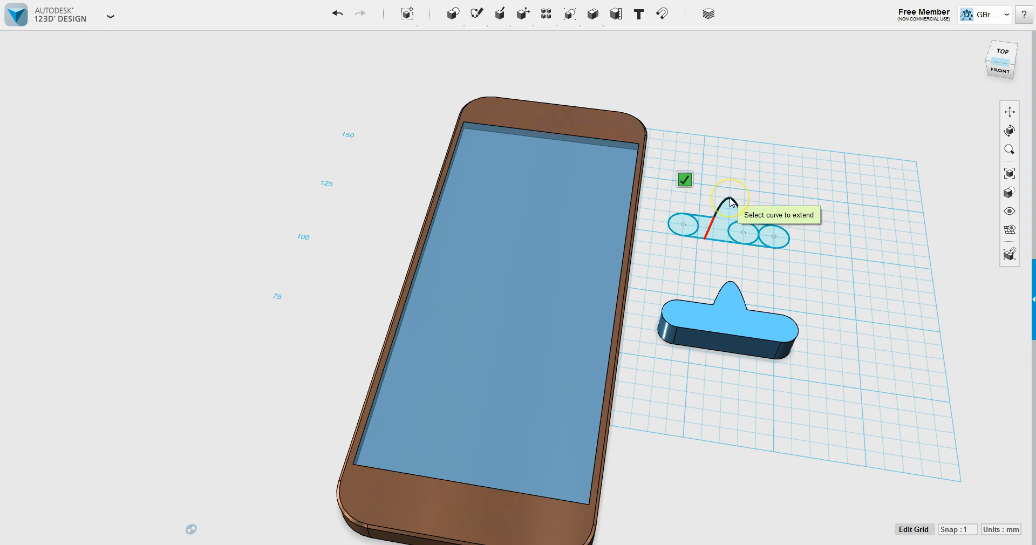
click(707, 235)
click(705, 219)
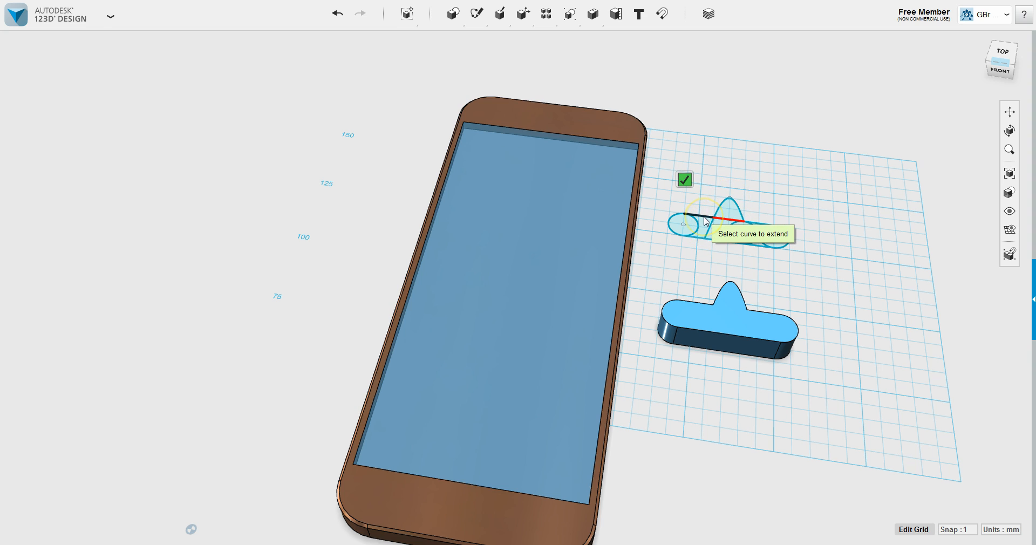
click(704, 238)
click(708, 238)
click(701, 227)
click(710, 229)
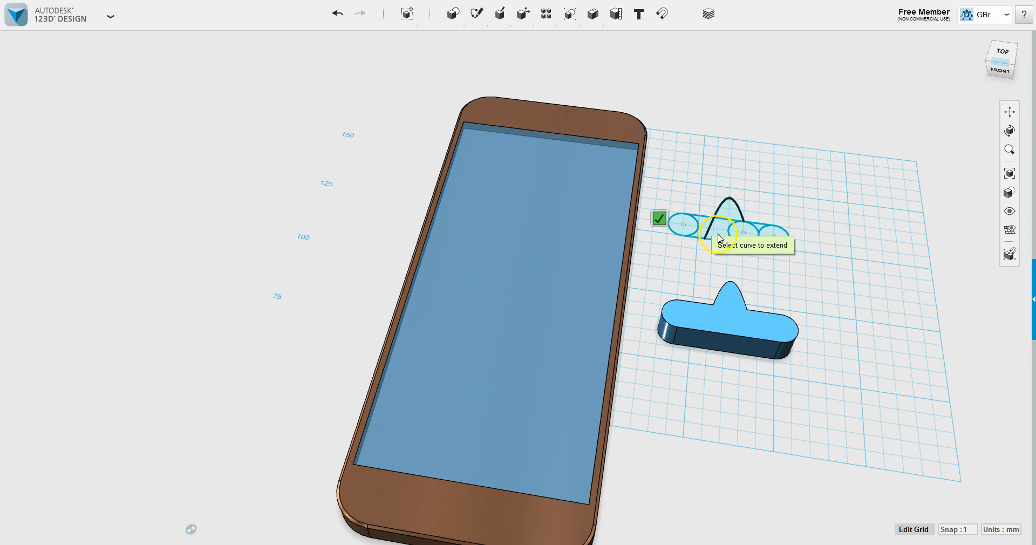
click(784, 267)
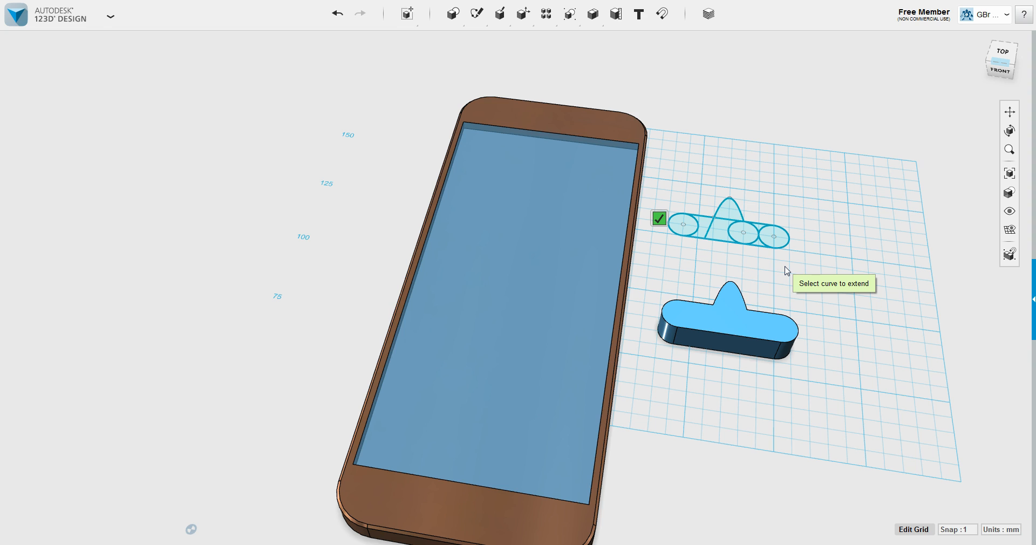
click(658, 219)
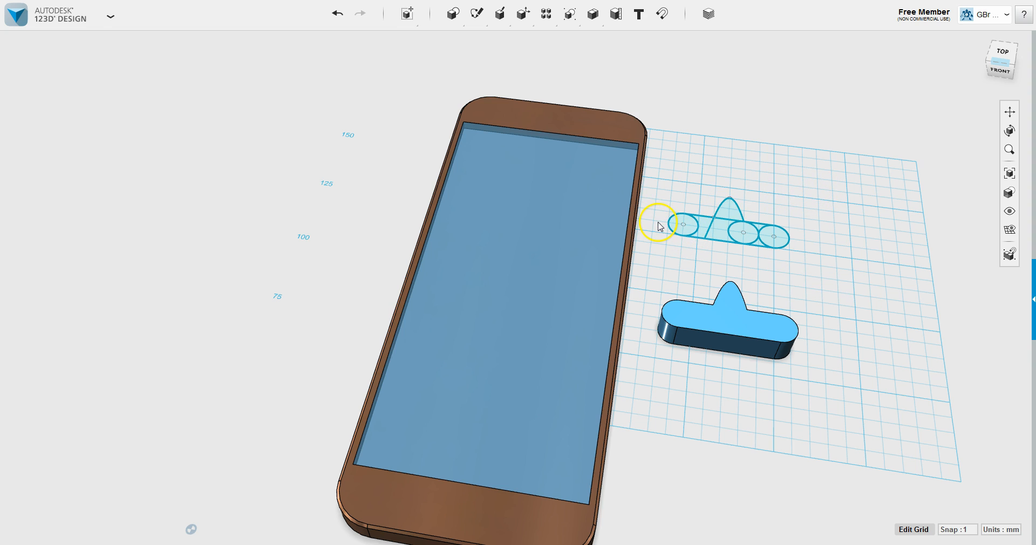
Extrude the region between the extended bump curve and the middle circle upward 13 mm.
mouse_move(477, 14)
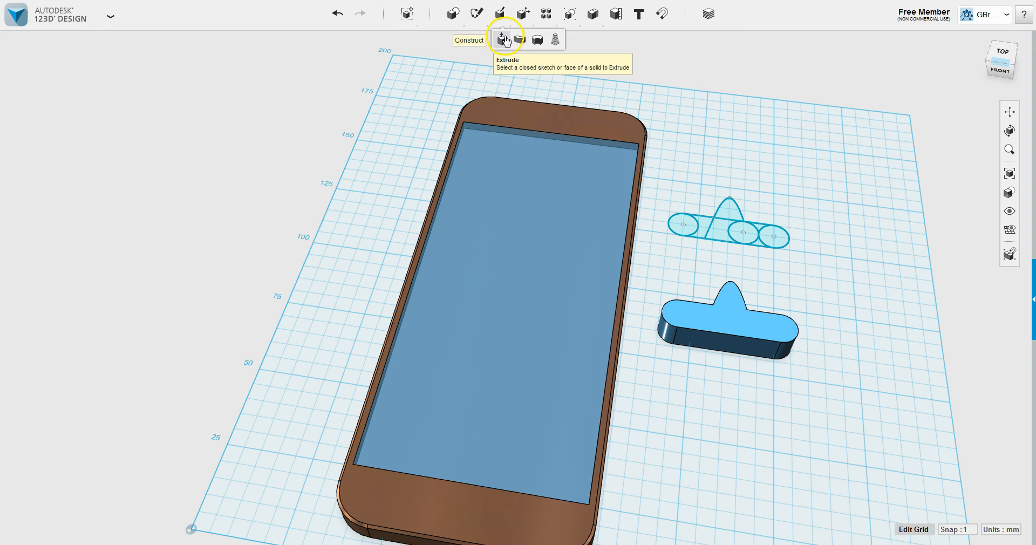
click(502, 40)
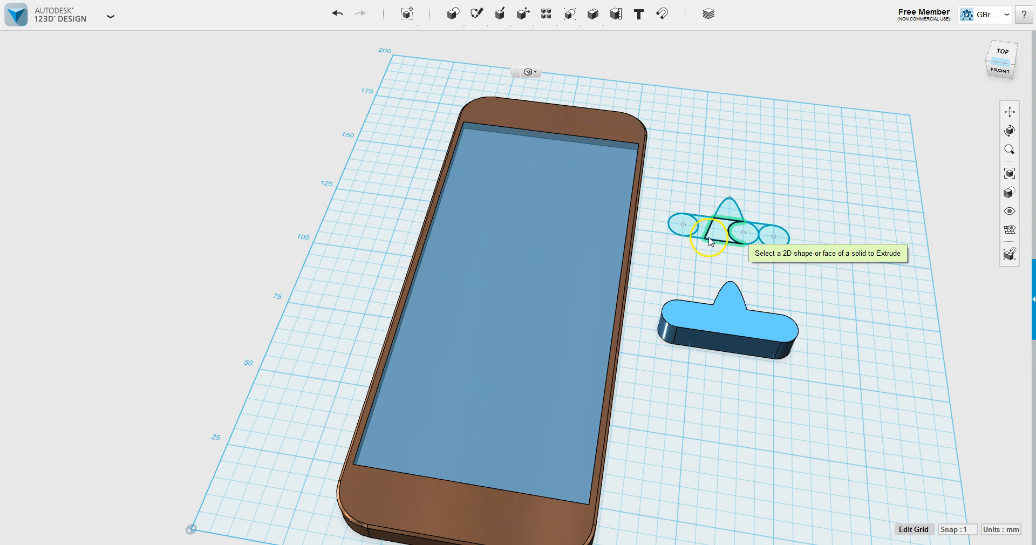
click(707, 240)
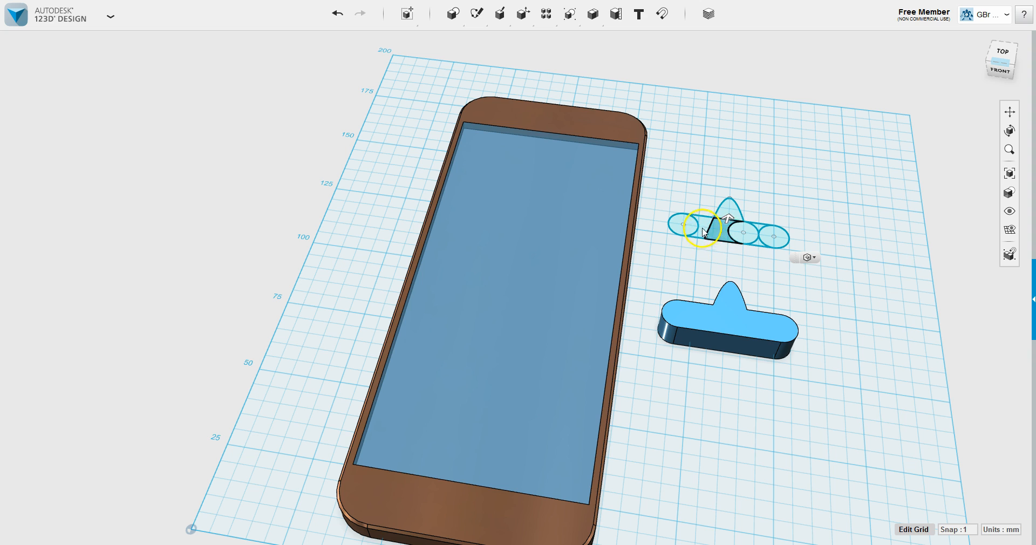
click(730, 217)
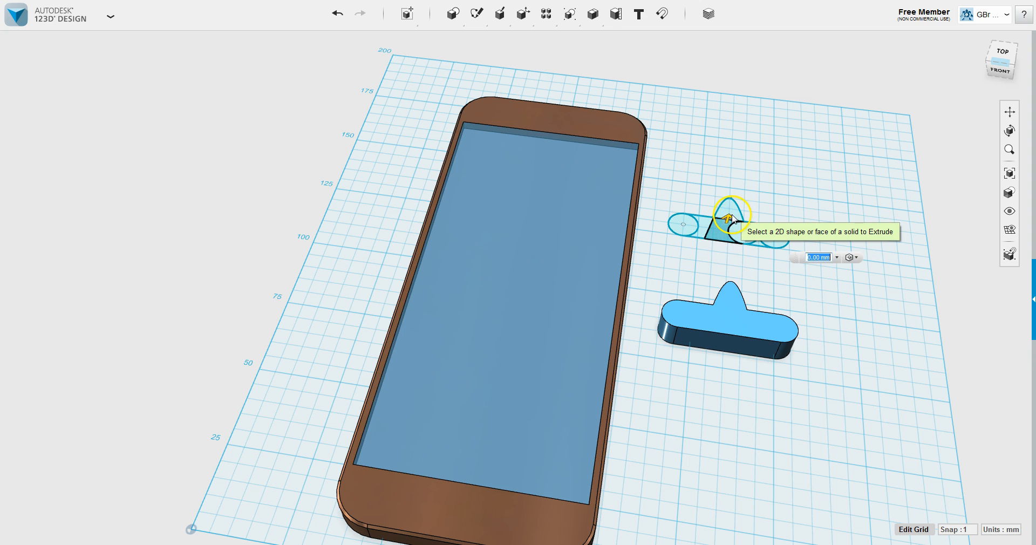
mouse_move(730, 215)
mouse_down()
mouse_move(735, 193)
mouse_move(730, 206)
mouse_up()
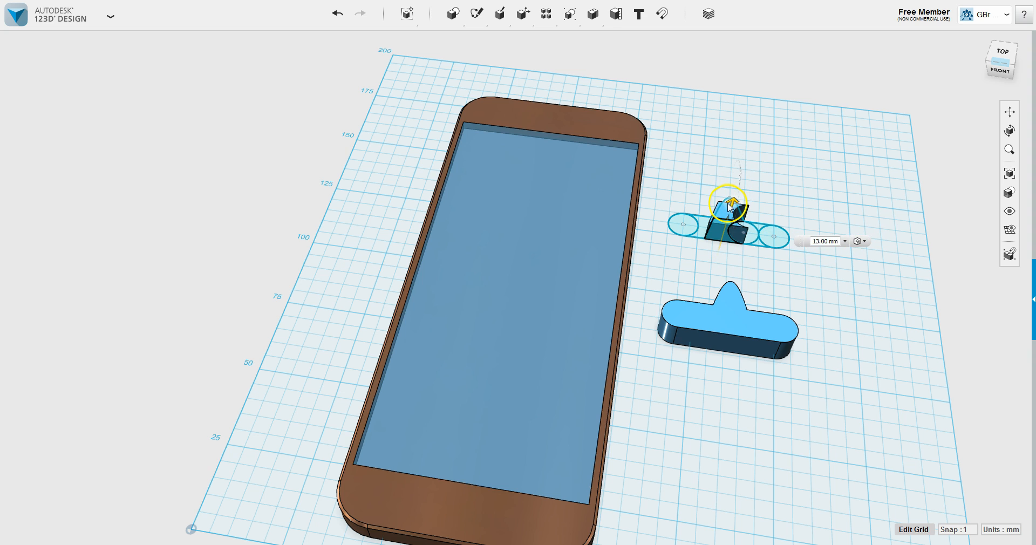
click(695, 202)
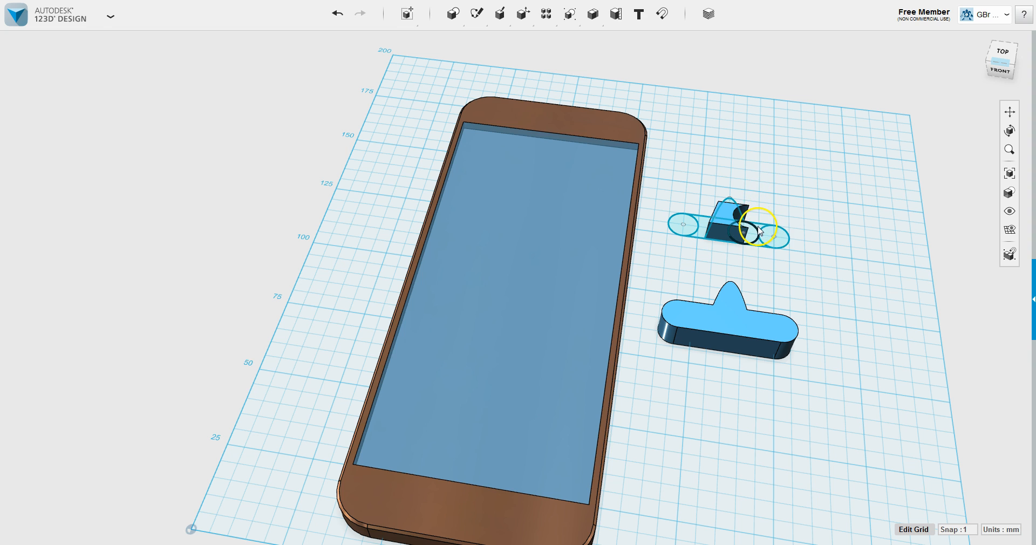
Move the new extruded block 40 mm off its sketch, across the grid away from the phone.
scroll(759, 226, up, 3)
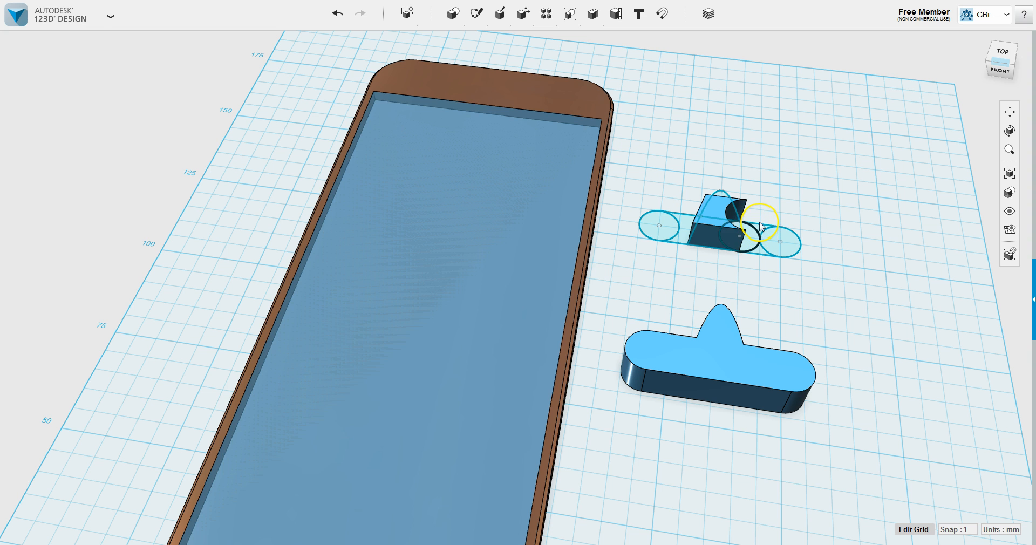
scroll(761, 226, up, 3)
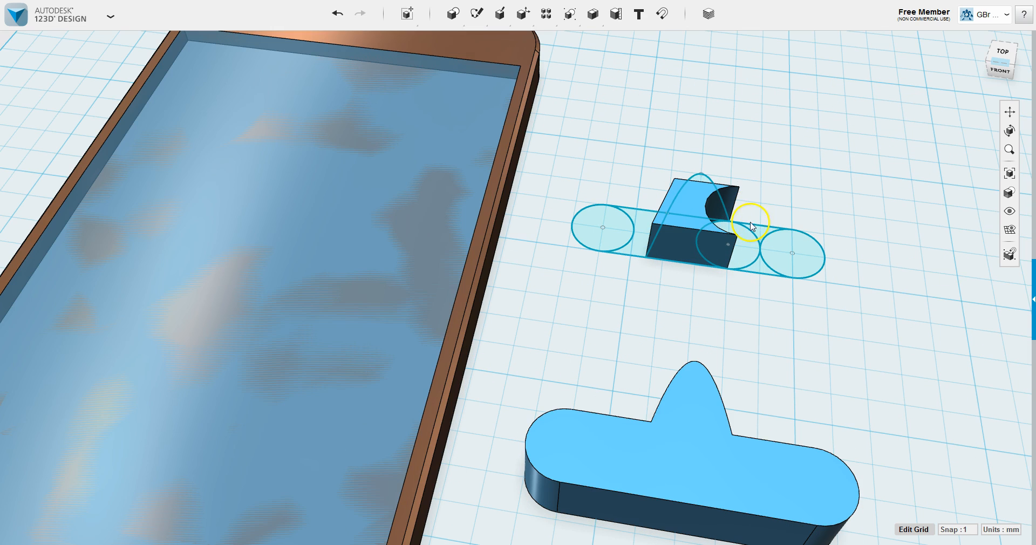
click(657, 228)
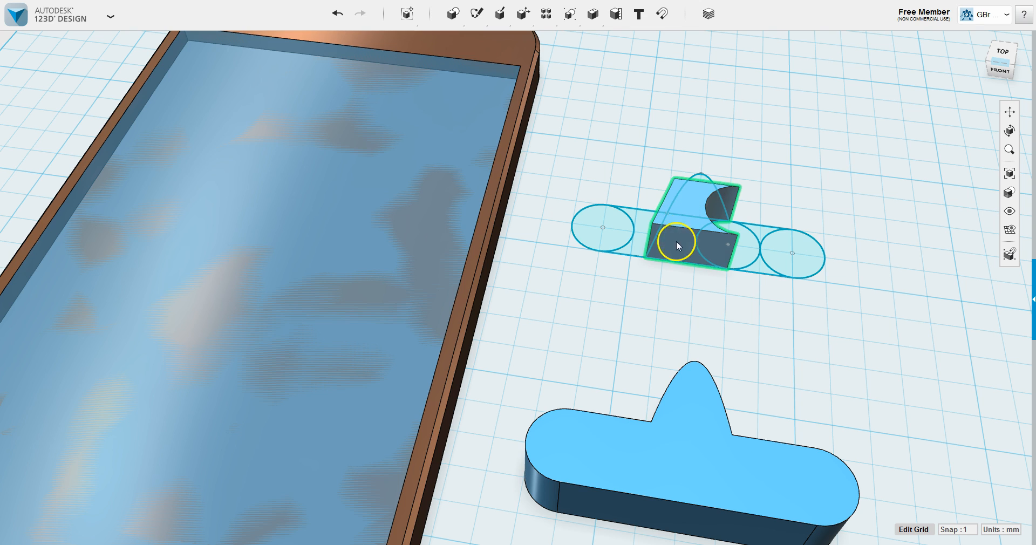
click(654, 251)
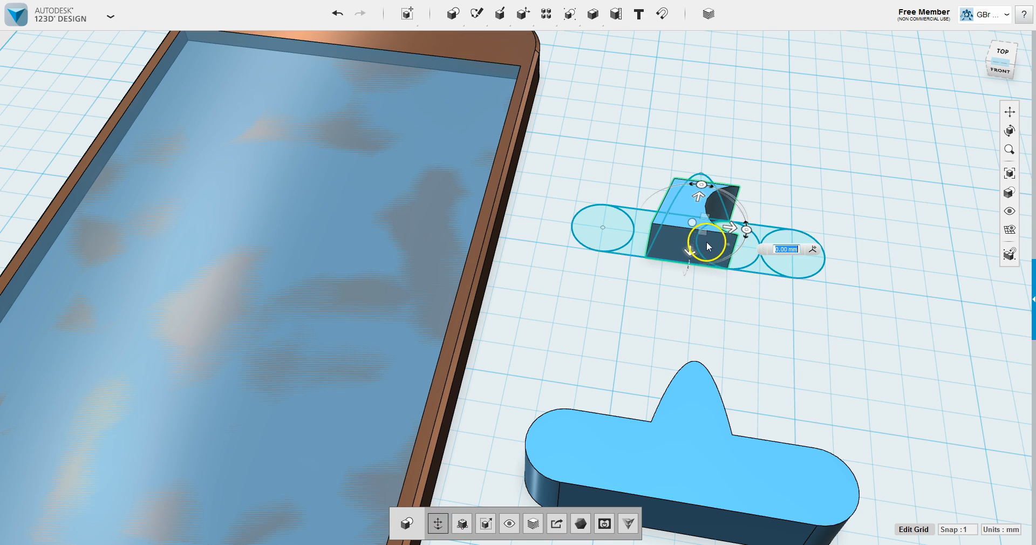
click(732, 228)
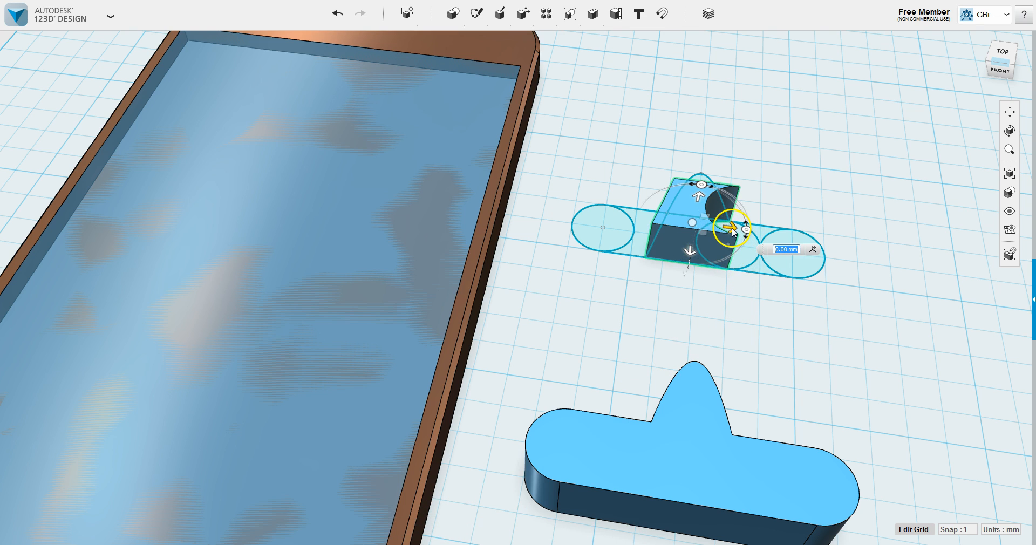
text(40)
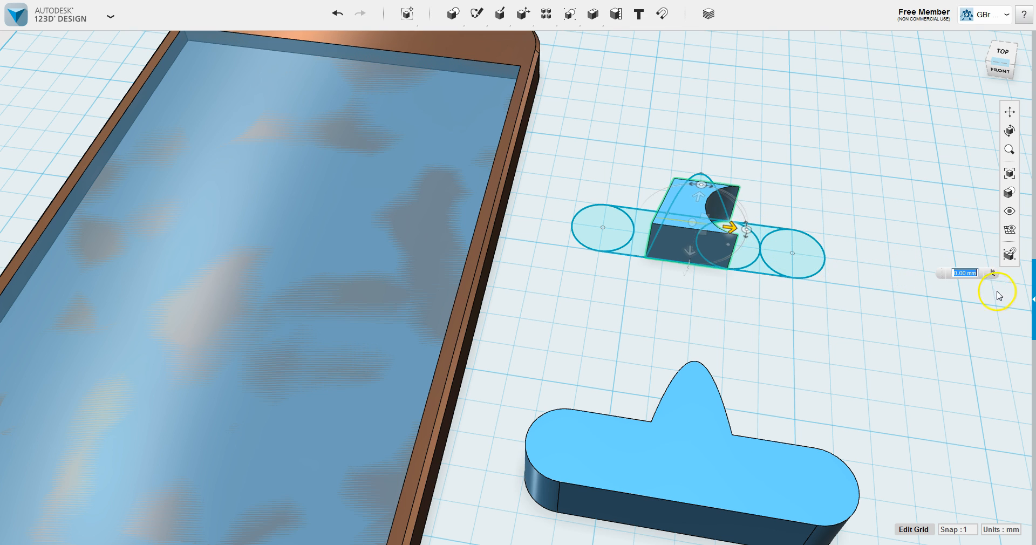
key(Return)
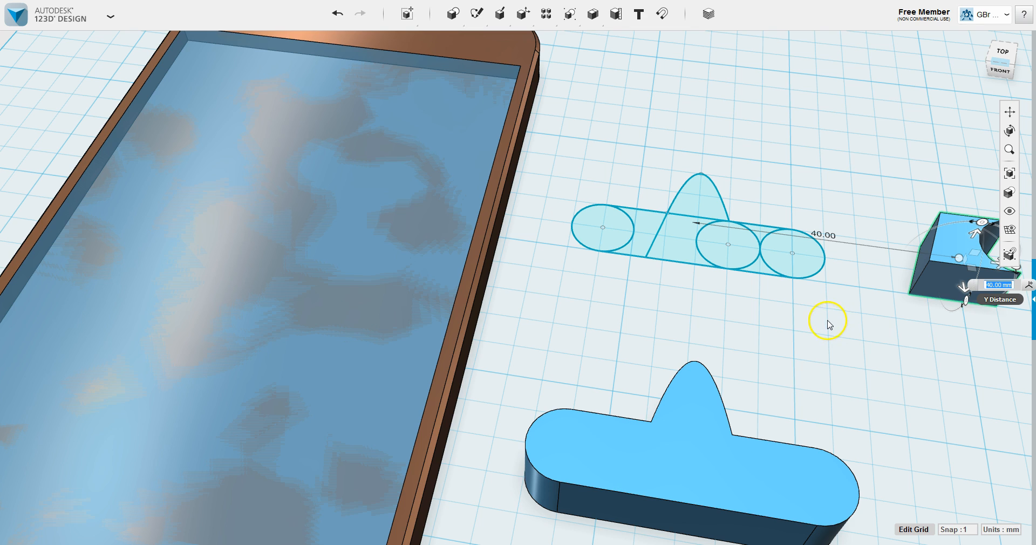
click(767, 351)
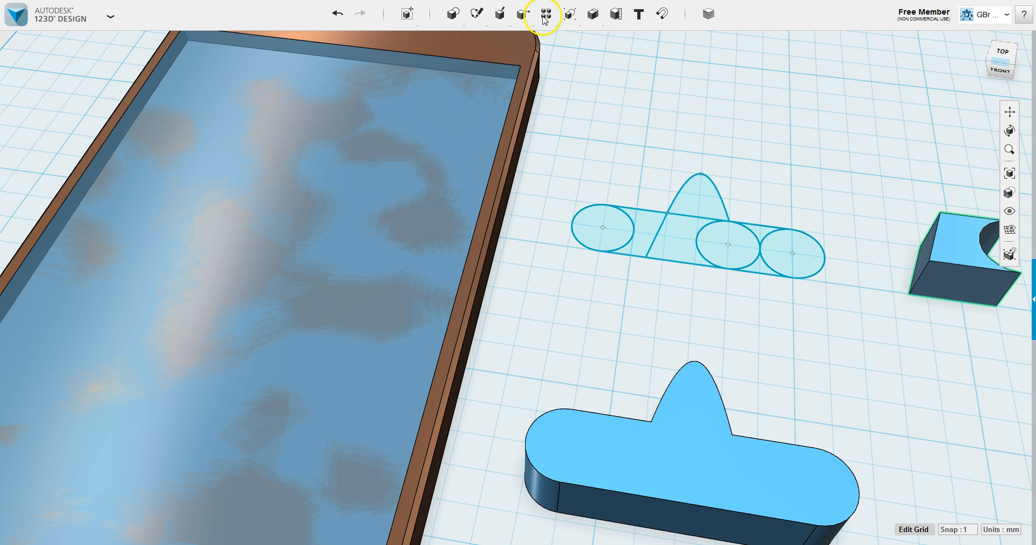
Trim away every section of the middle circle inside the sketched outline beside the phone.
mouse_move(476, 13)
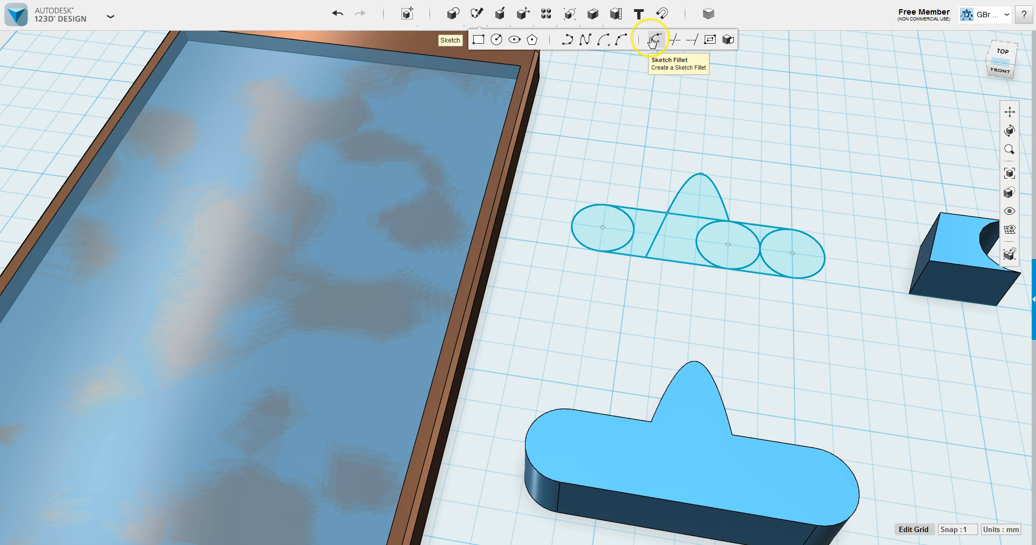
click(669, 41)
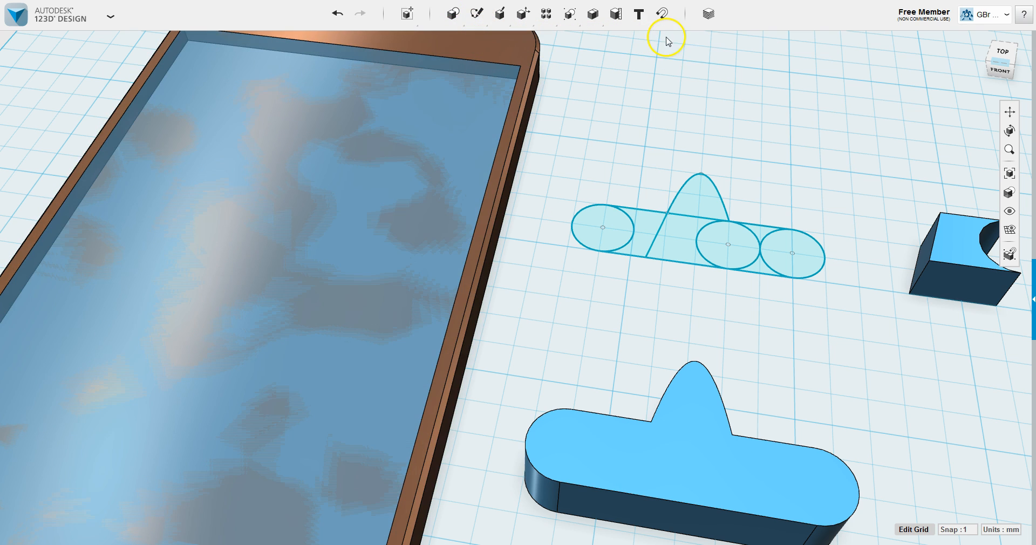
click(696, 247)
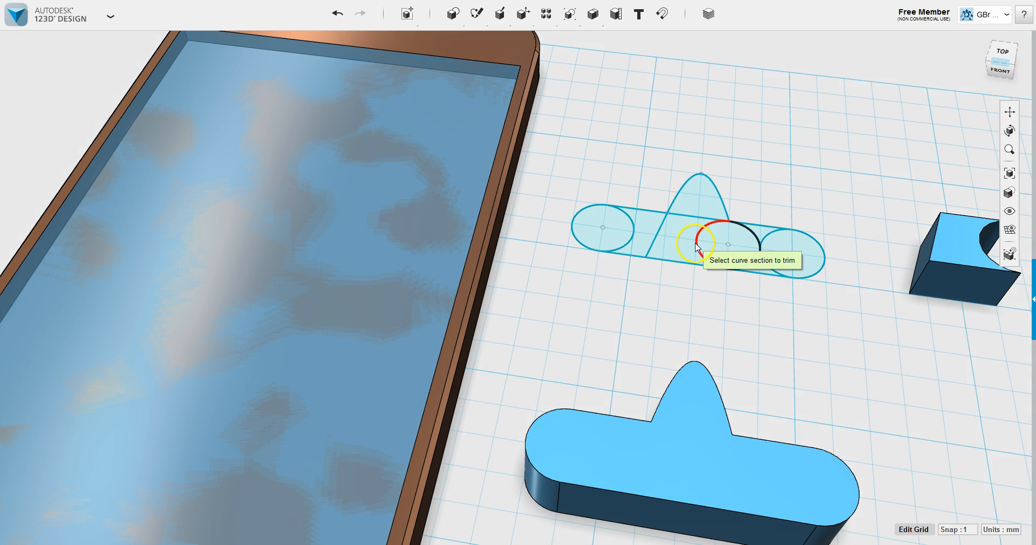
click(698, 248)
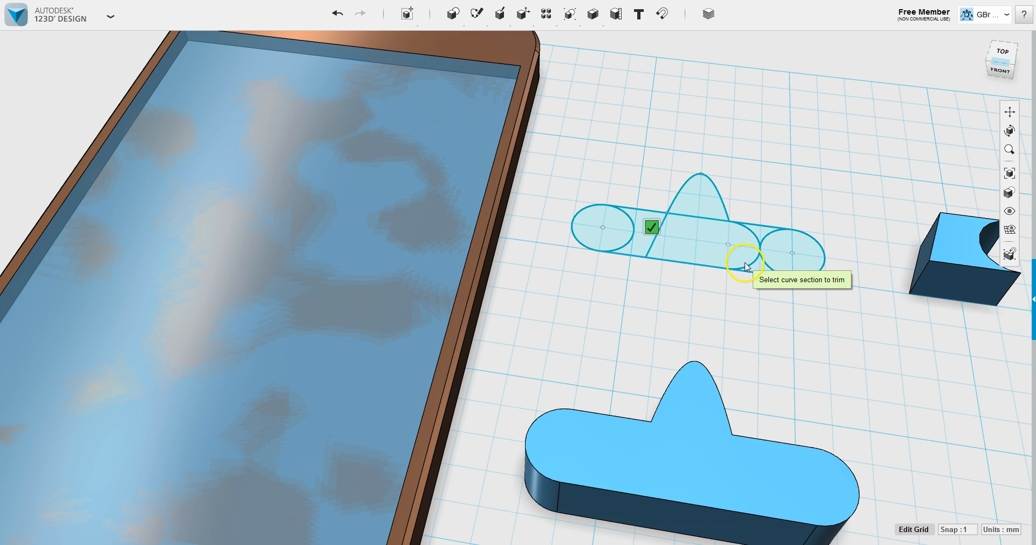
click(757, 237)
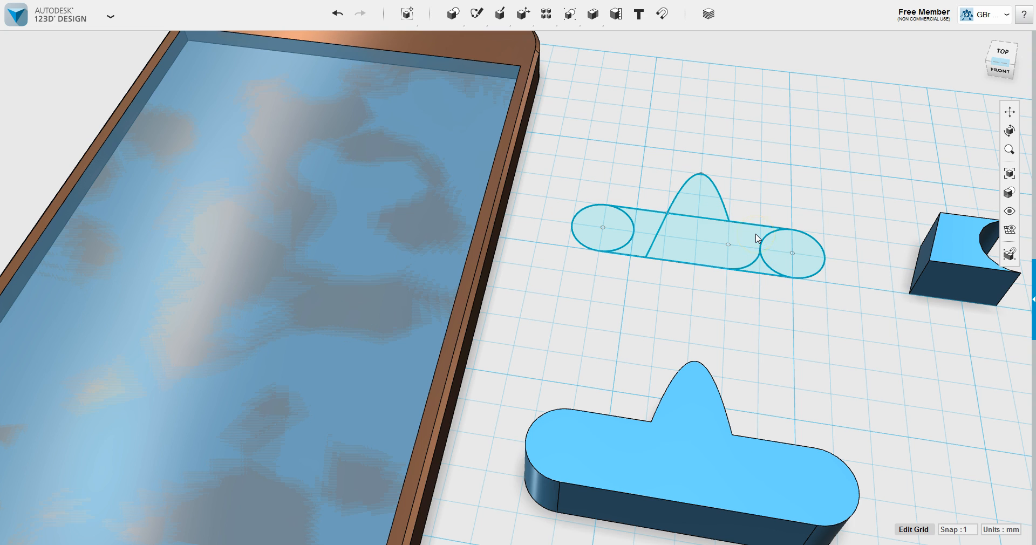
click(757, 263)
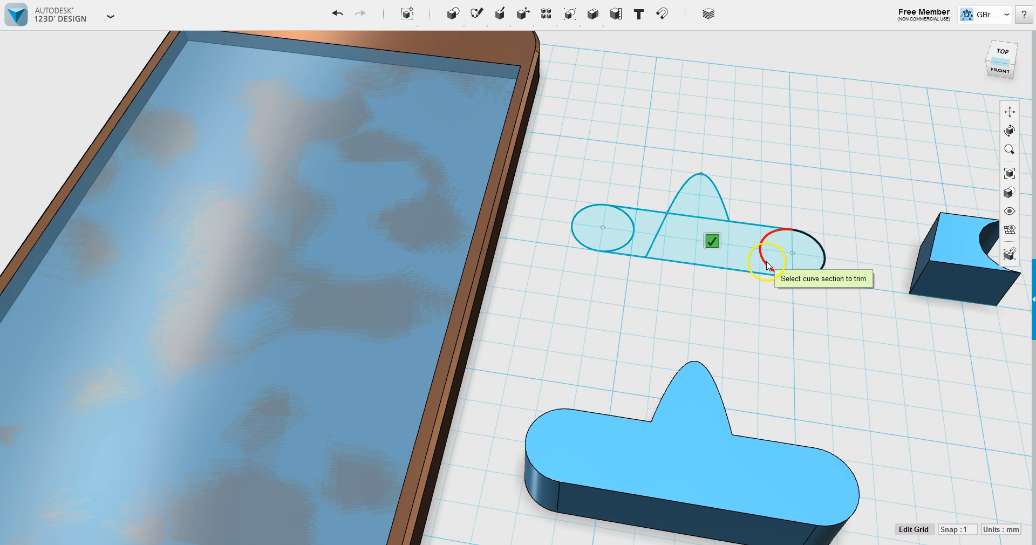
Trim both end circles' inner arcs, the bump curve's extension and the line across the bump's base, leaving one closed outline.
click(767, 264)
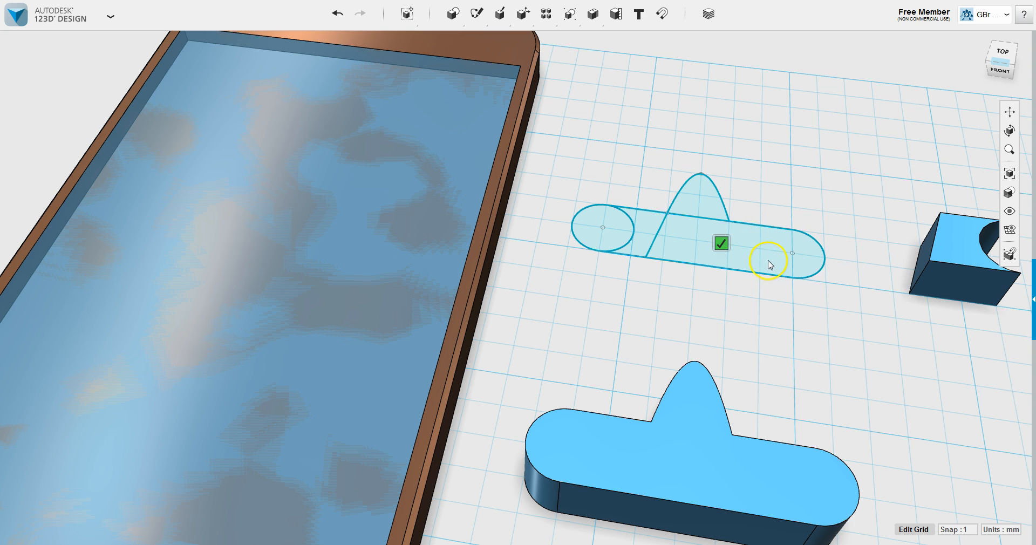
click(660, 236)
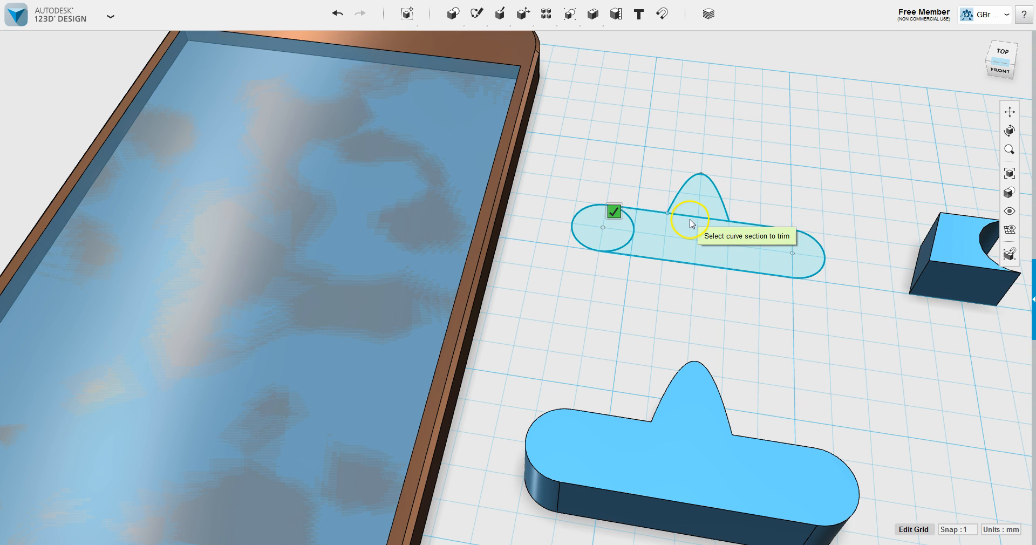
click(691, 218)
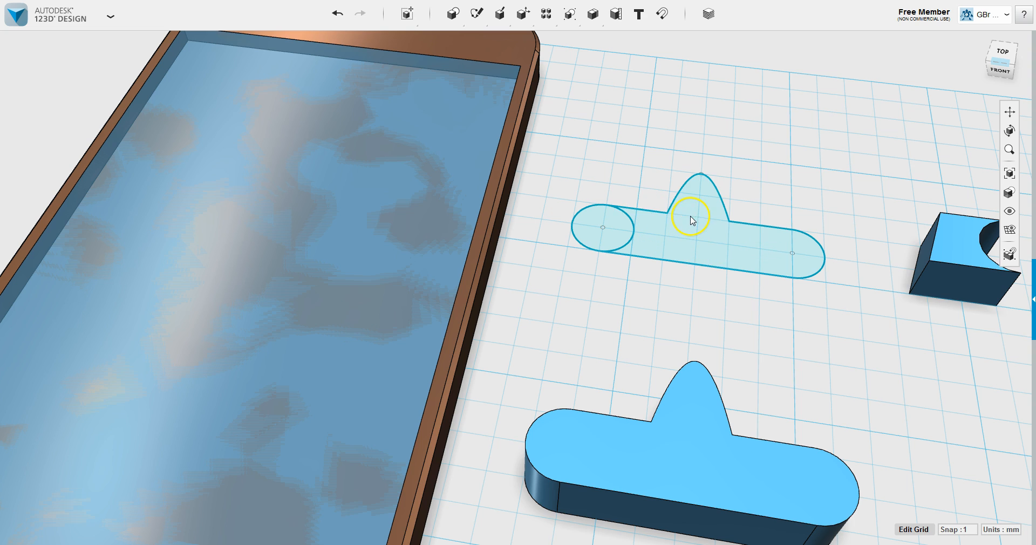
click(631, 237)
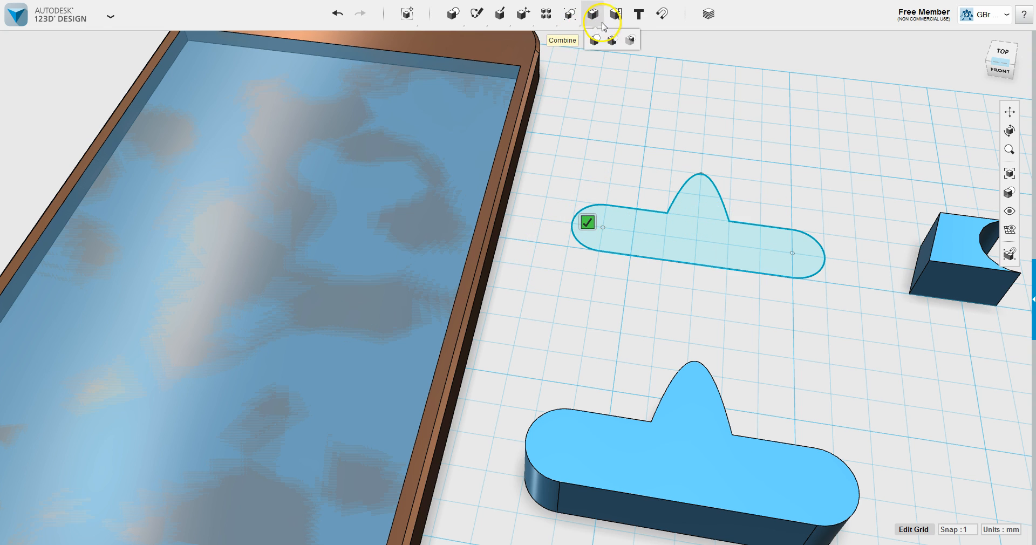
Offset the entire closed outline outward to form a slightly larger surrounding outline, bump included.
mouse_move(478, 17)
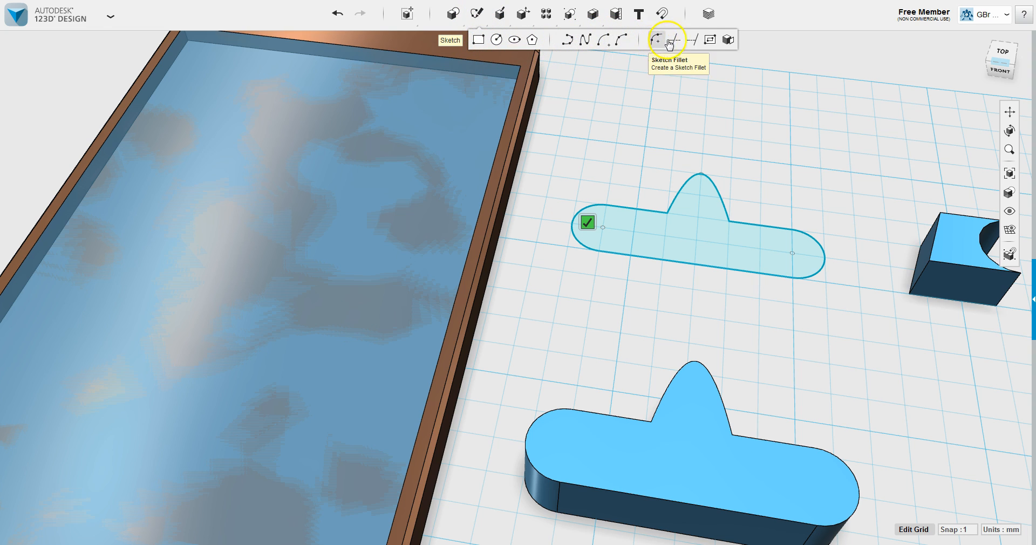
click(711, 40)
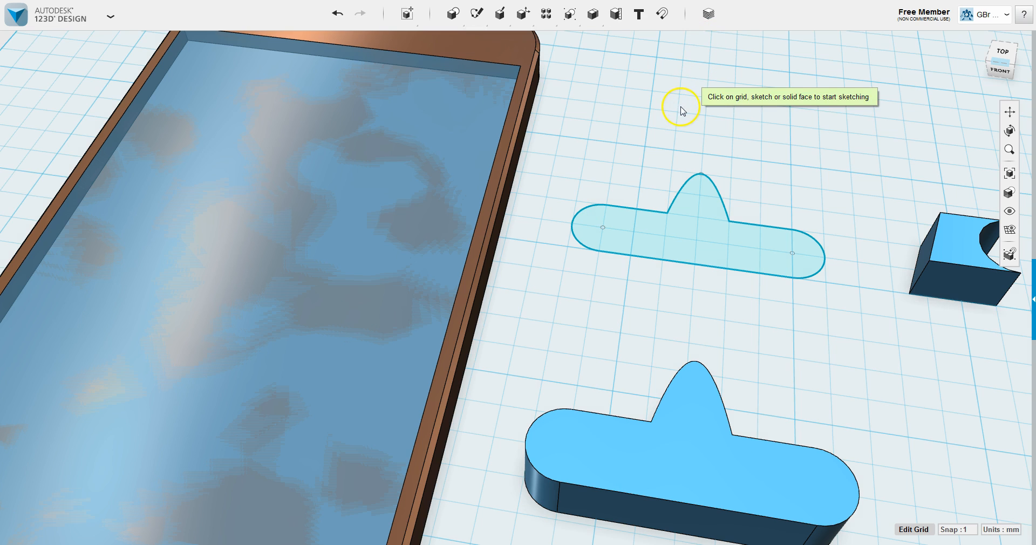
click(656, 241)
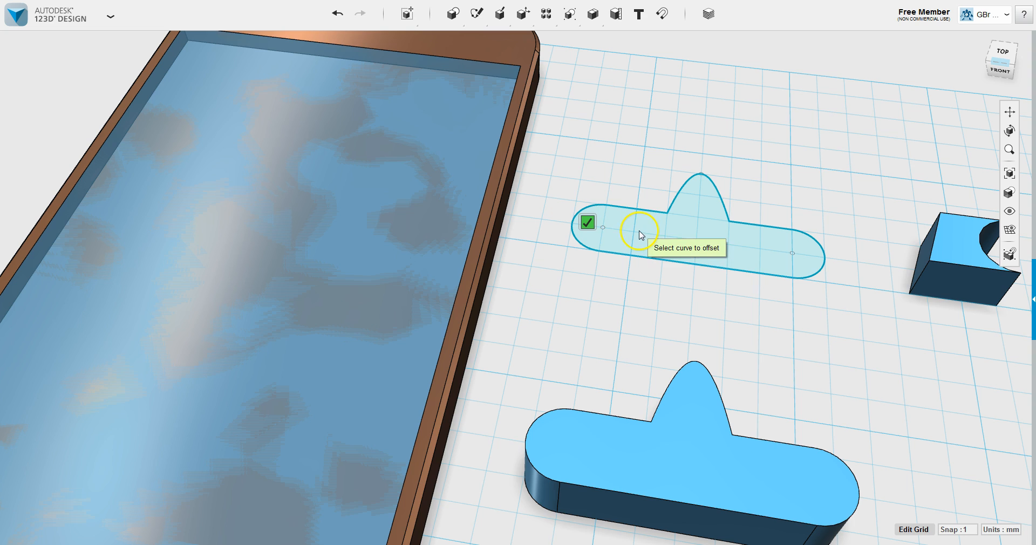
click(590, 210)
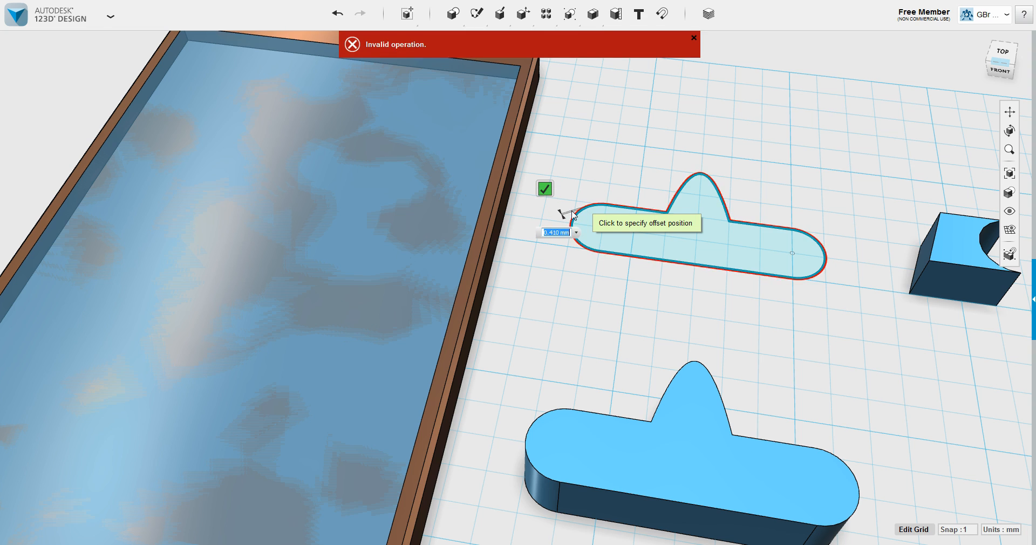
click(562, 177)
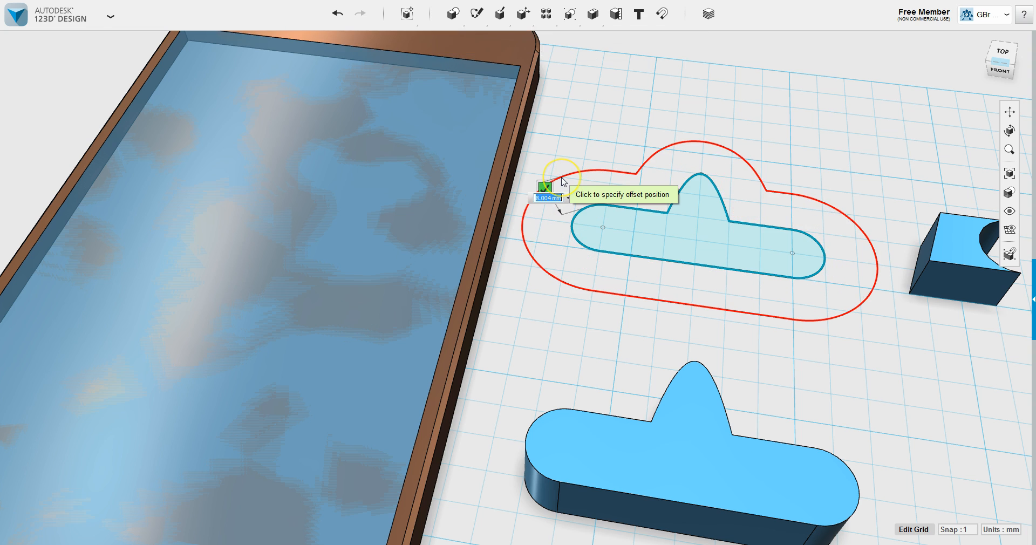
click(545, 156)
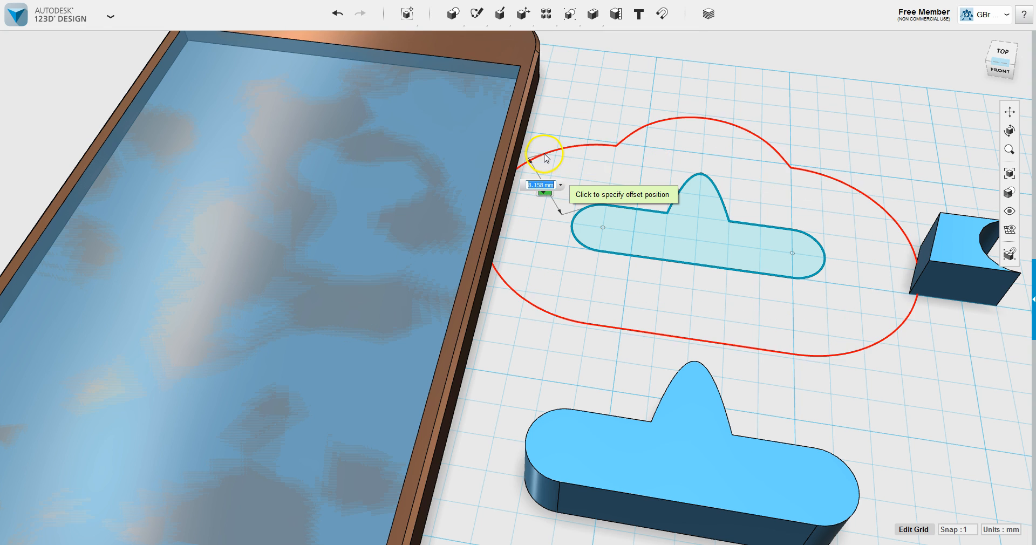
click(545, 185)
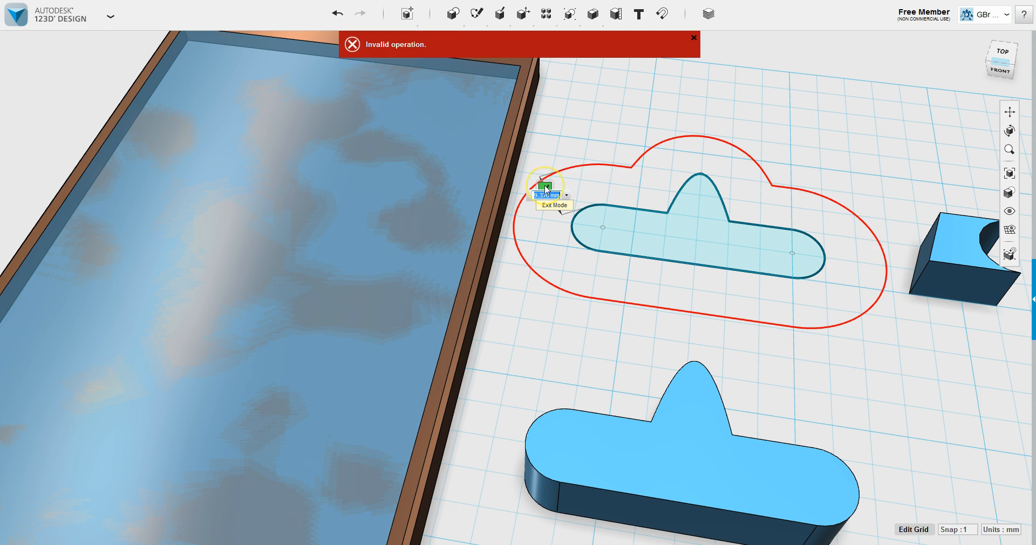
click(558, 215)
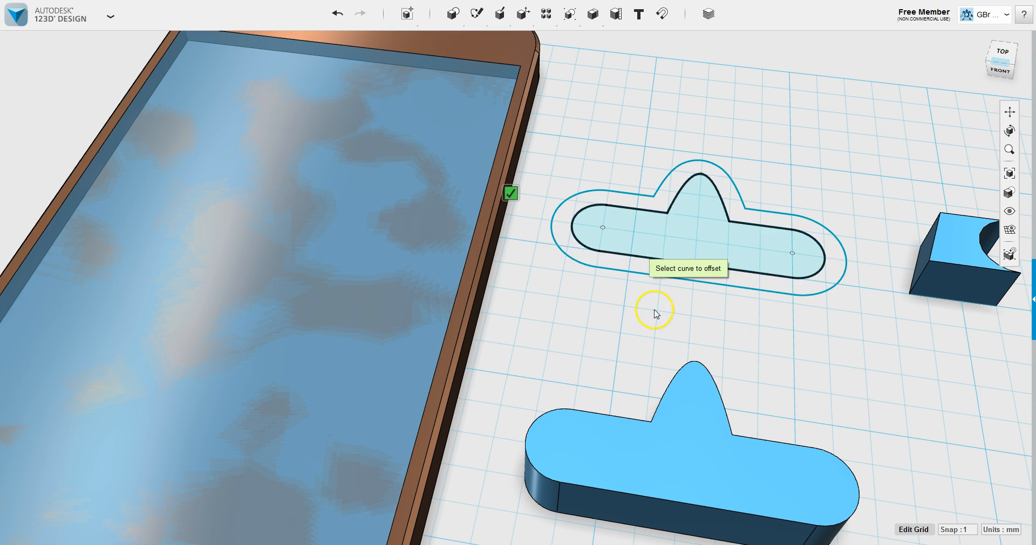
Offset pieces of the surrounding outline outward: its rounded long section, its bump curve by about 18 mm, and the short line beside the bump.
click(647, 276)
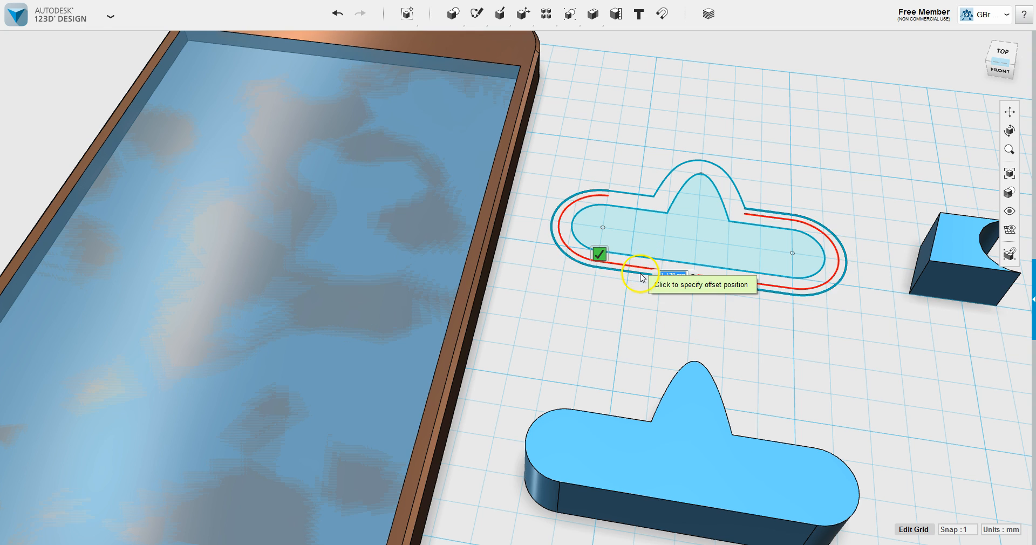
click(635, 292)
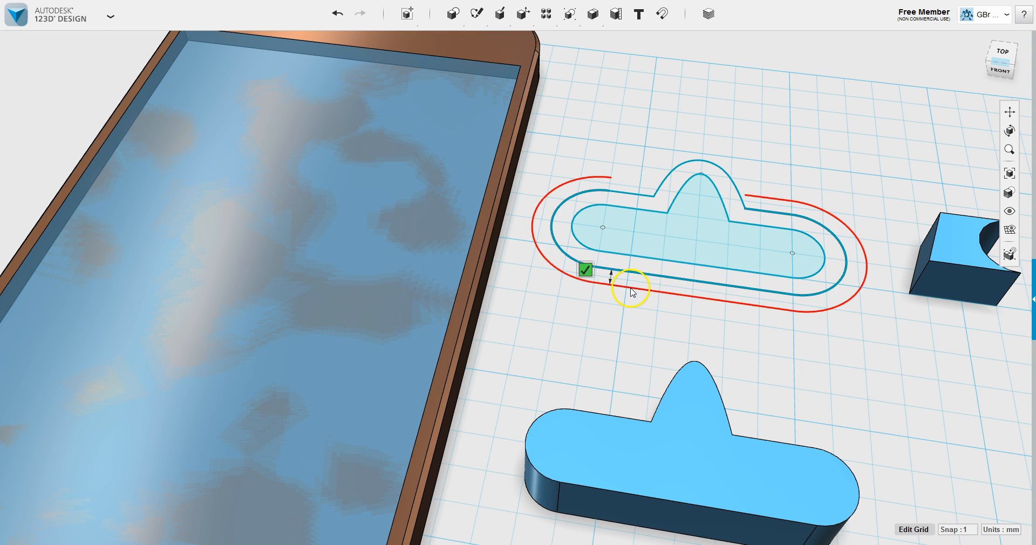
click(723, 170)
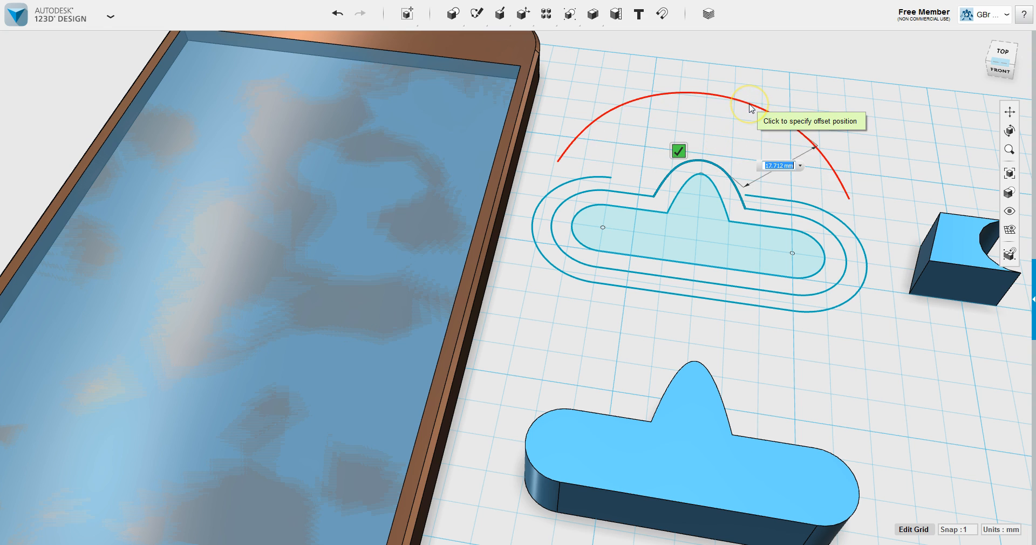
click(751, 107)
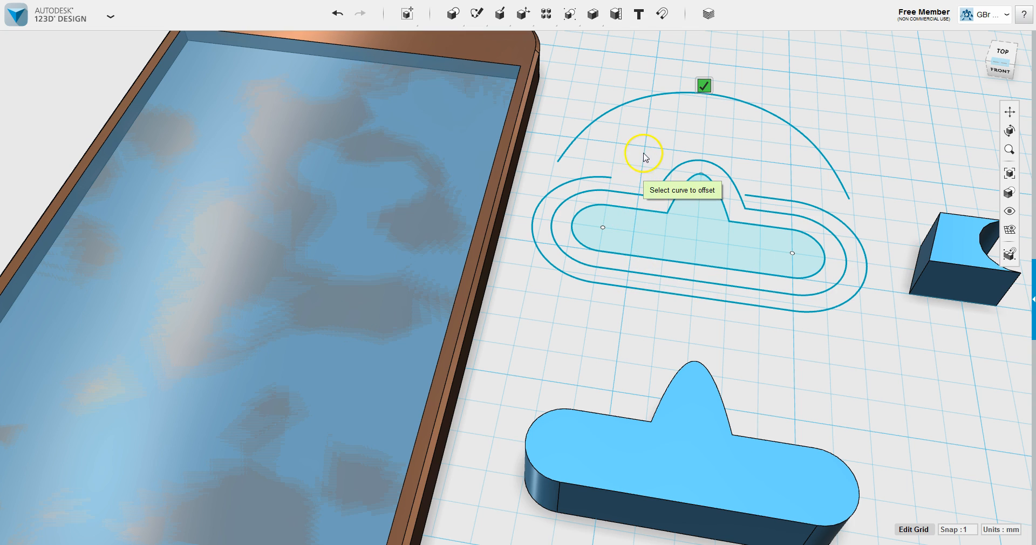
click(628, 198)
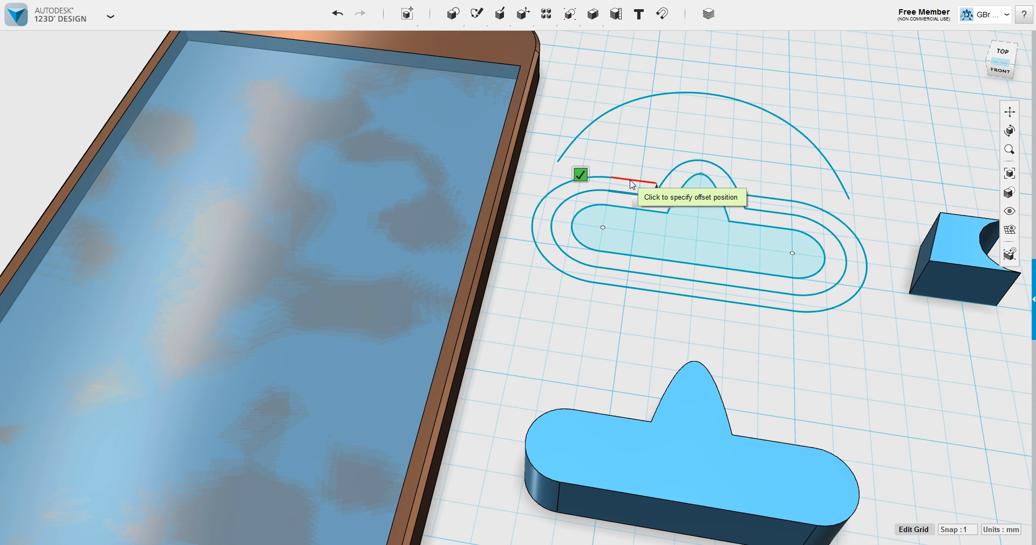
click(630, 185)
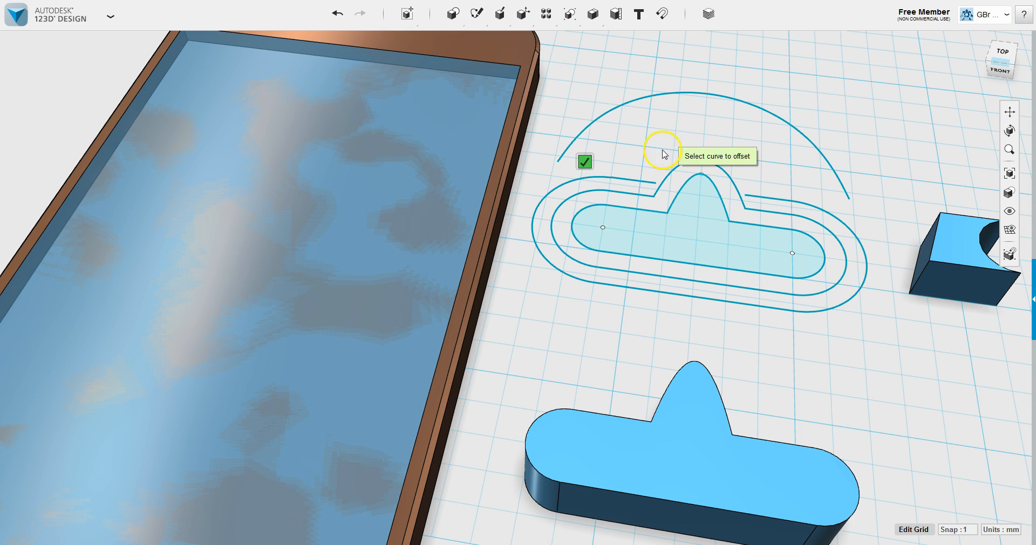
Project the bumped solid's outline onto the plane of the existing grid sketch.
mouse_move(488, 20)
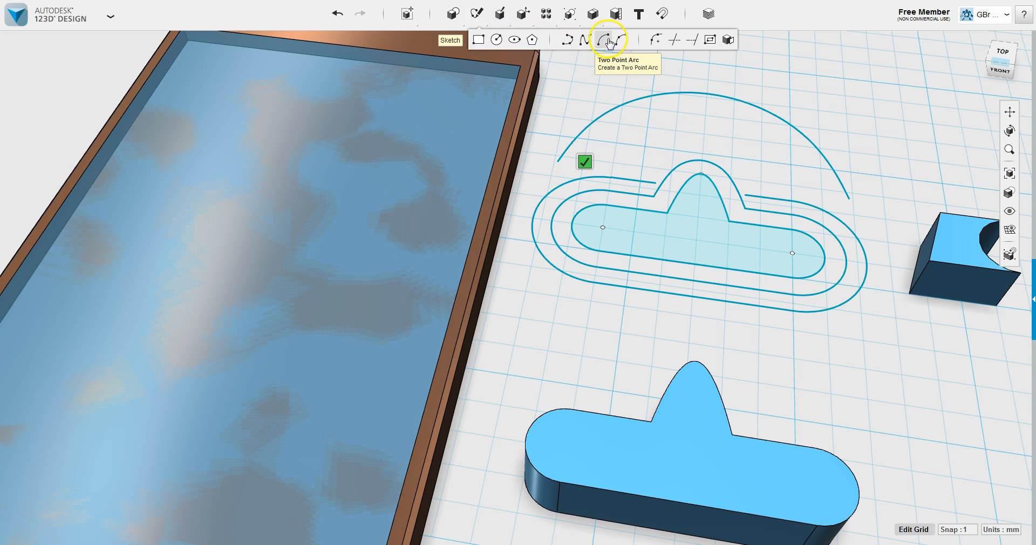
click(725, 46)
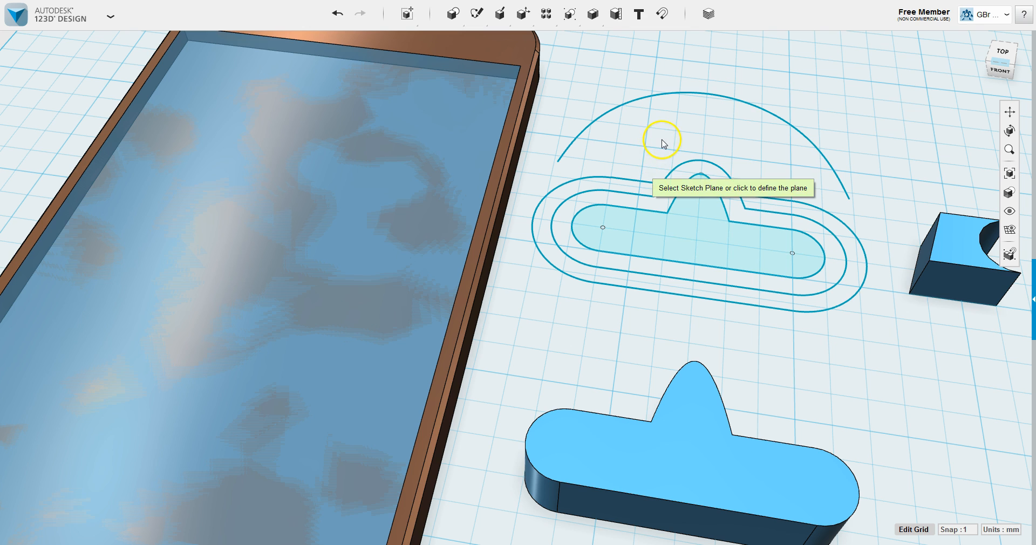
click(659, 182)
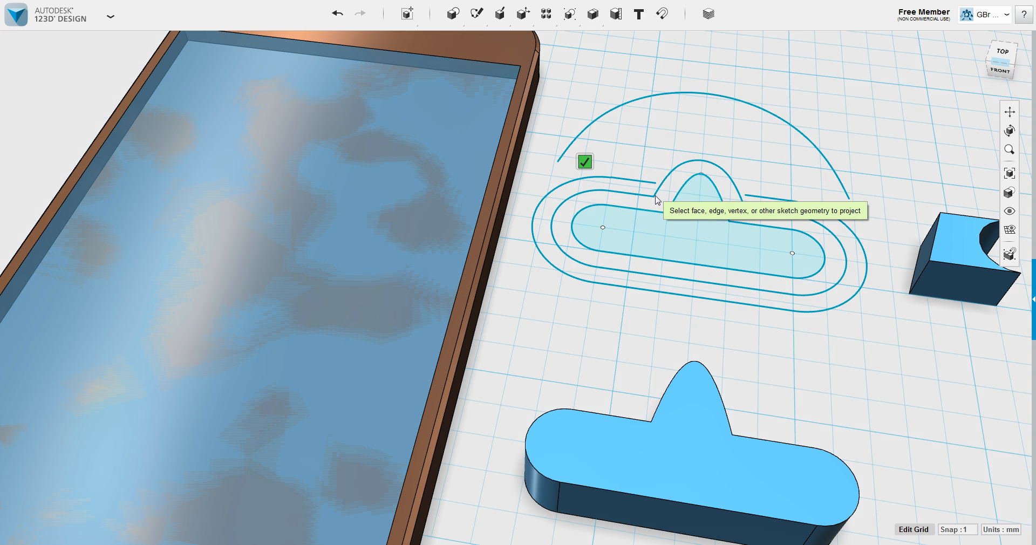
click(688, 267)
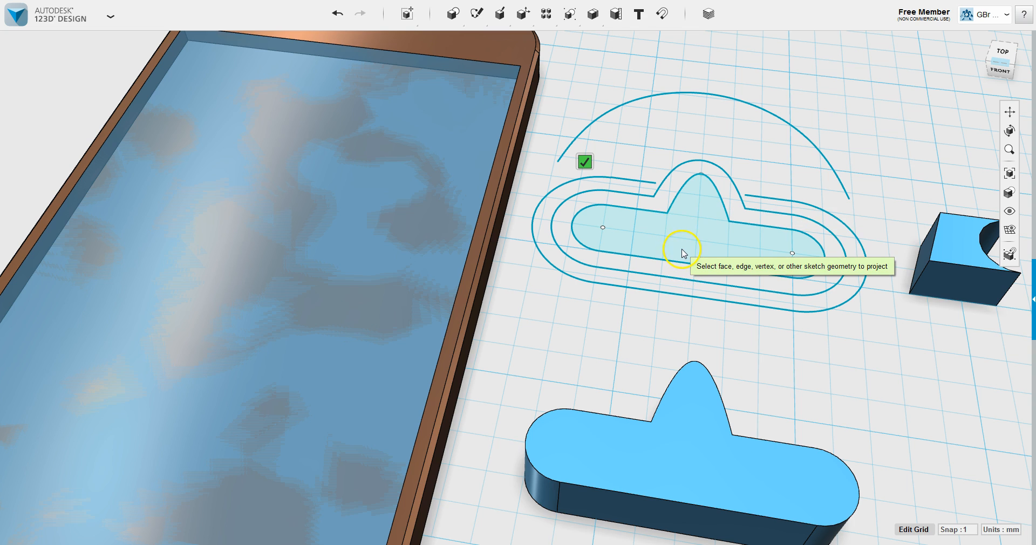
click(675, 416)
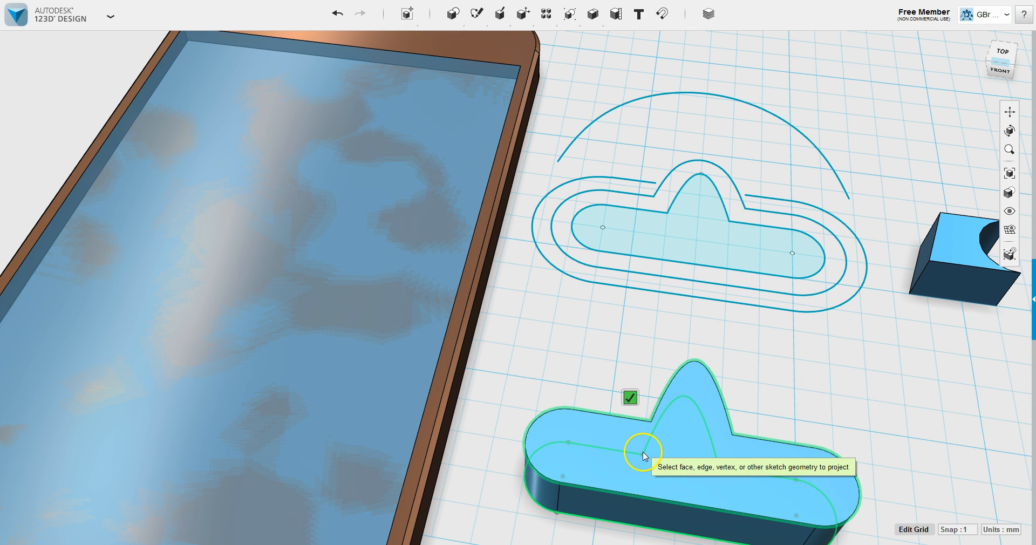
click(643, 452)
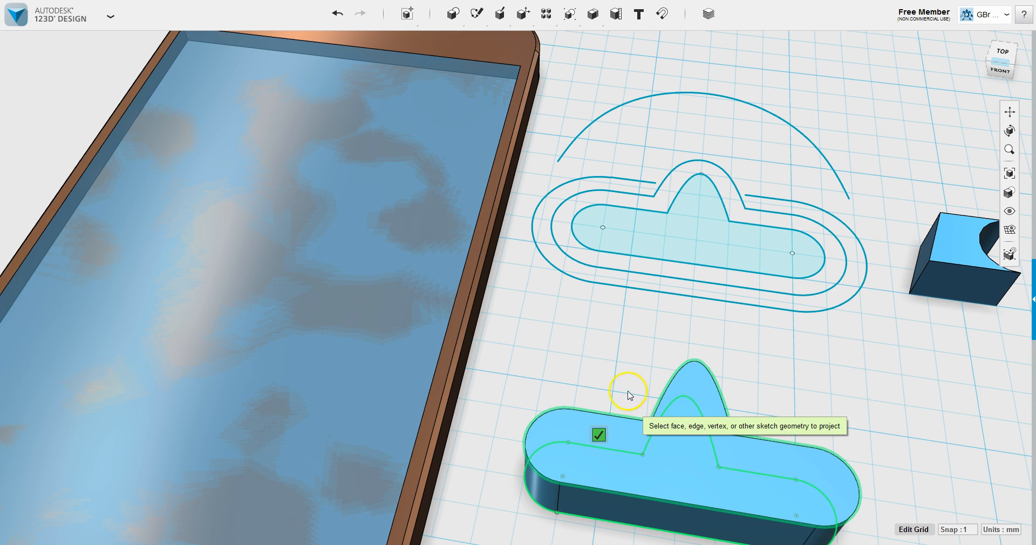
click(556, 465)
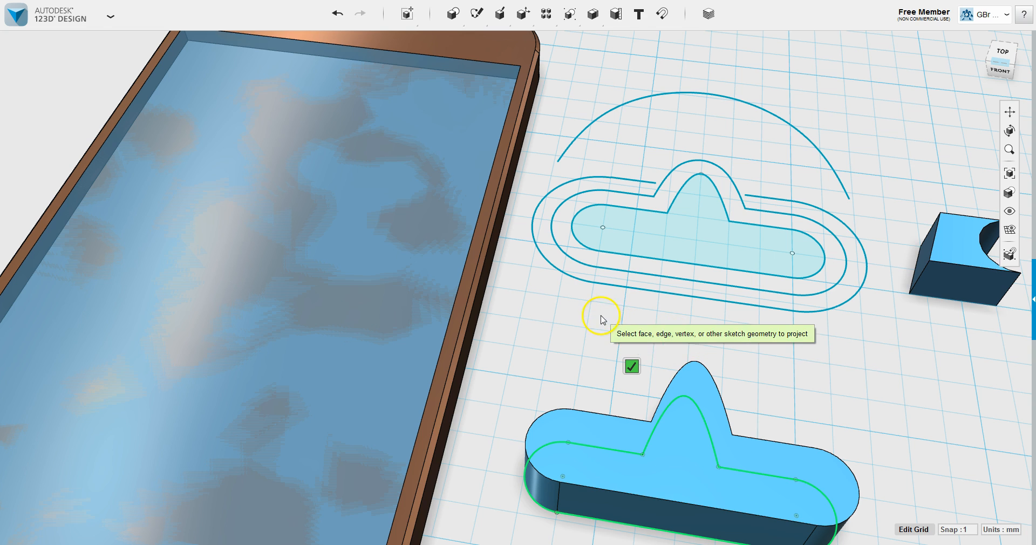
click(631, 368)
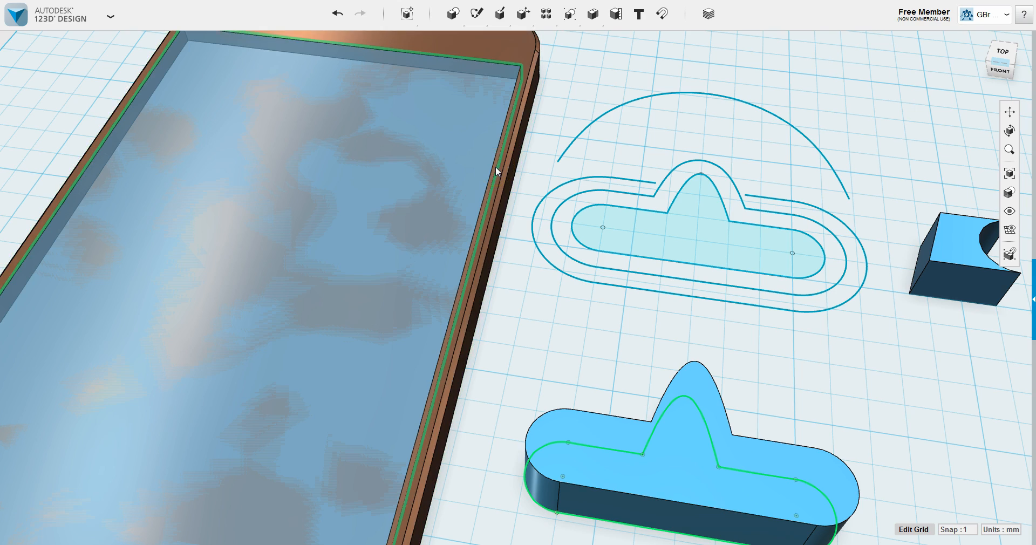
mouse_move(538, 322)
right_down()
mouse_move(507, 293)
mouse_move(463, 282)
mouse_move(400, 286)
mouse_move(407, 294)
right_up()
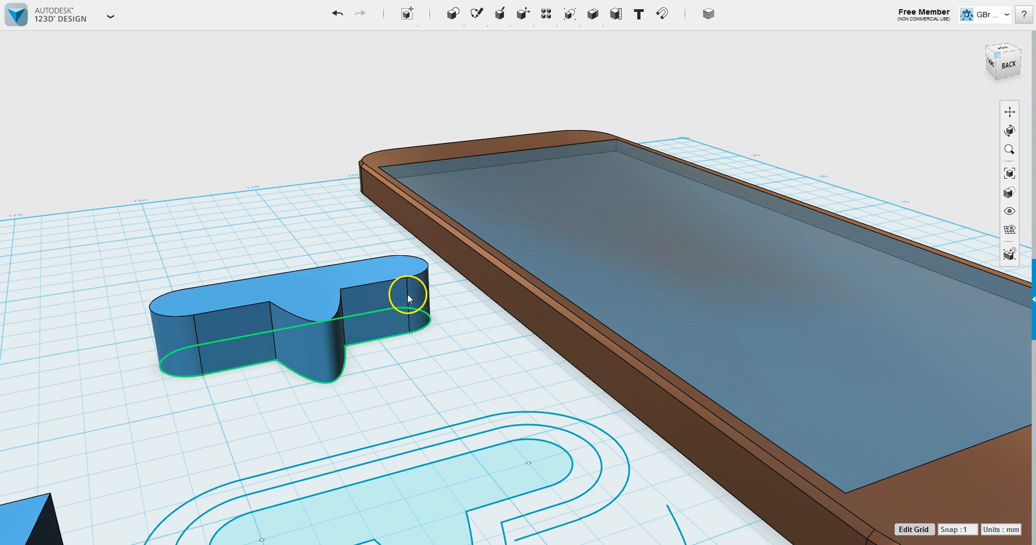
right_drag(317, 474, 317, 477)
right_drag(395, 536, 394, 534)
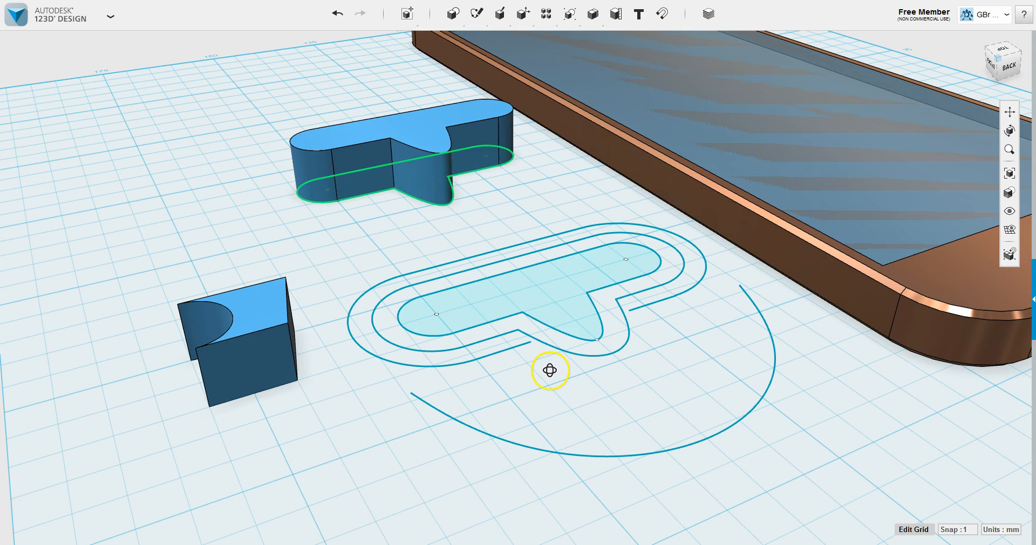
middle_drag(559, 372, 535, 362)
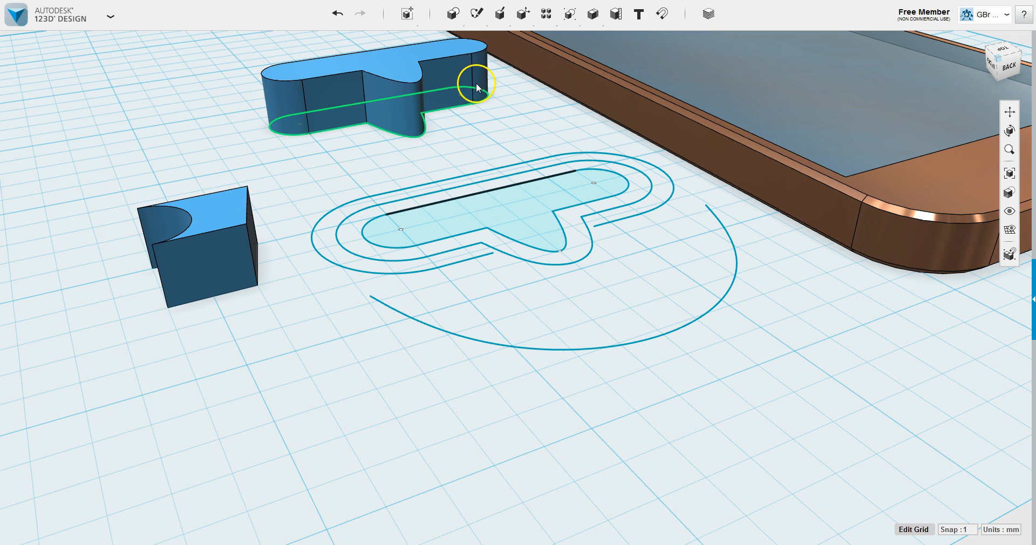
Project the notched block's top face and the phone's upper frame face onto the plane of the existing closed-outline sketch.
mouse_move(452, 17)
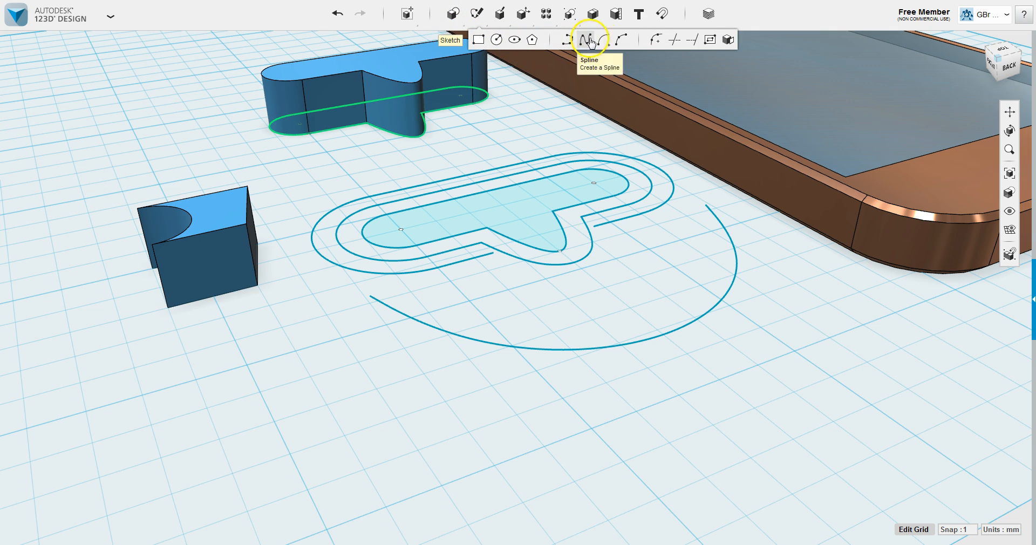
click(730, 44)
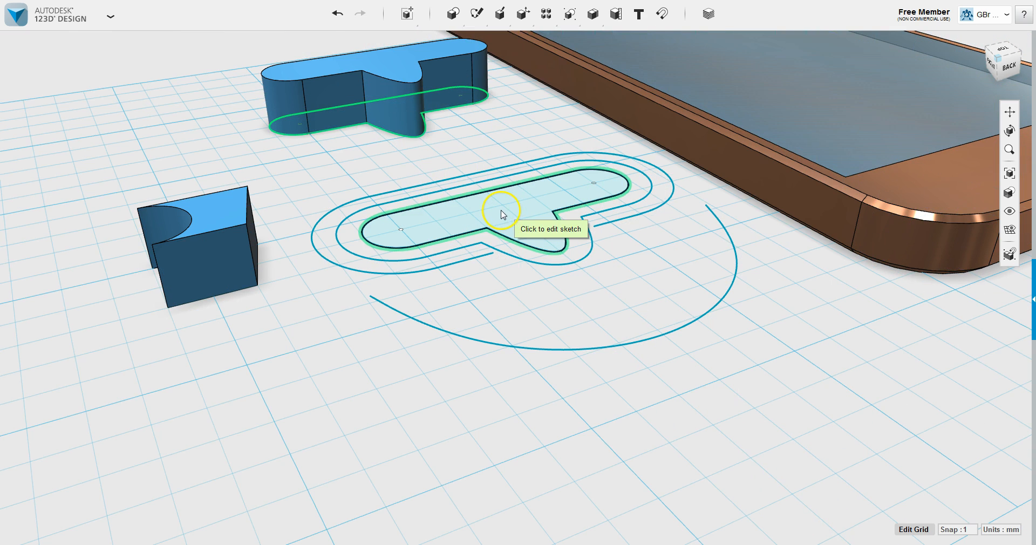
click(499, 214)
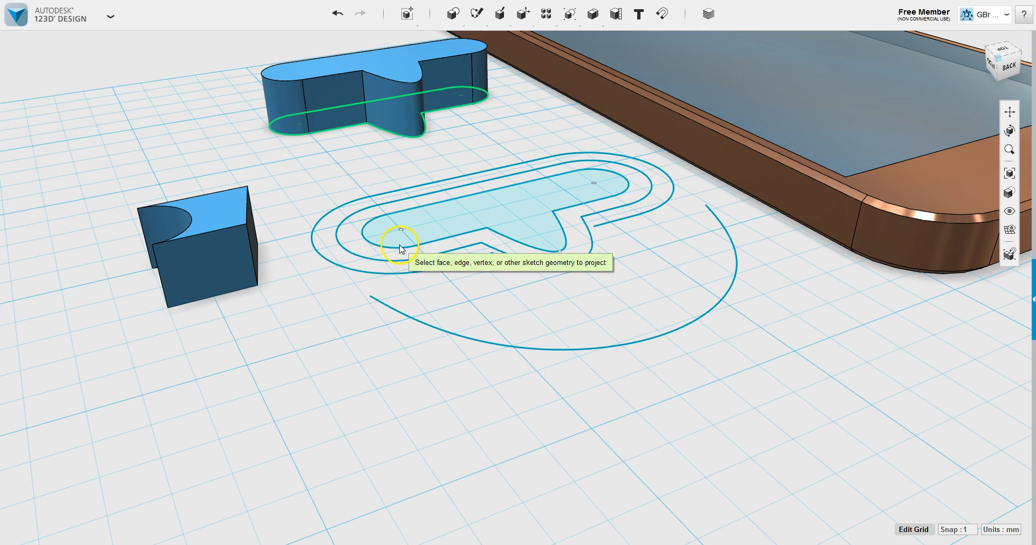
click(198, 213)
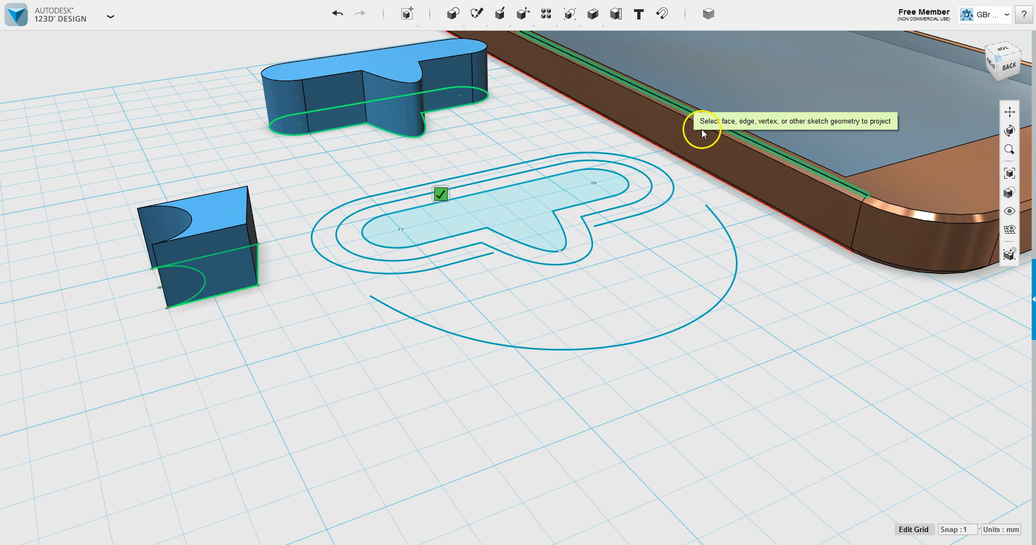
click(909, 197)
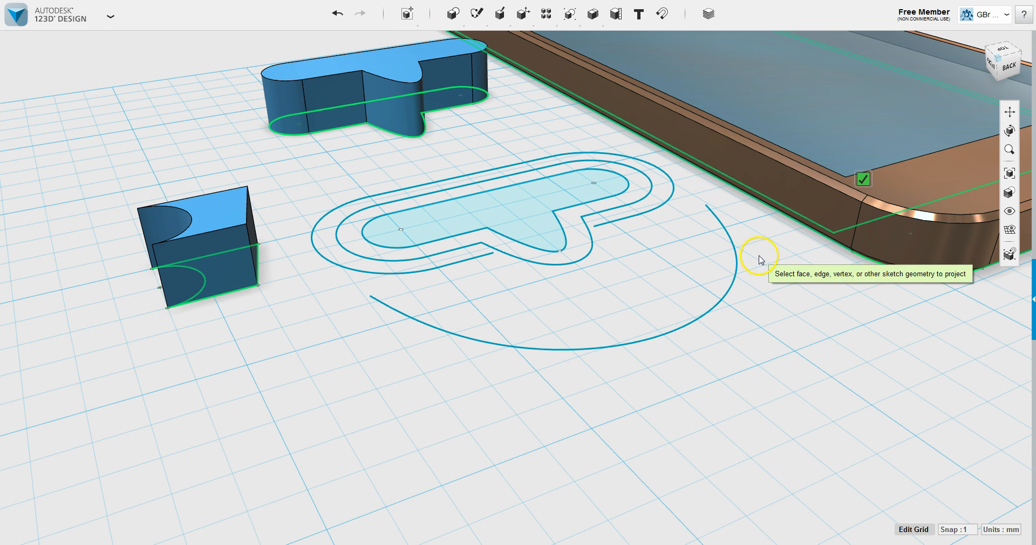
Examine the projected outlines beneath the bumped solid, the notched block and the whole phone from several angles.
scroll(759, 259, down, 3)
scroll(754, 249, down, 2)
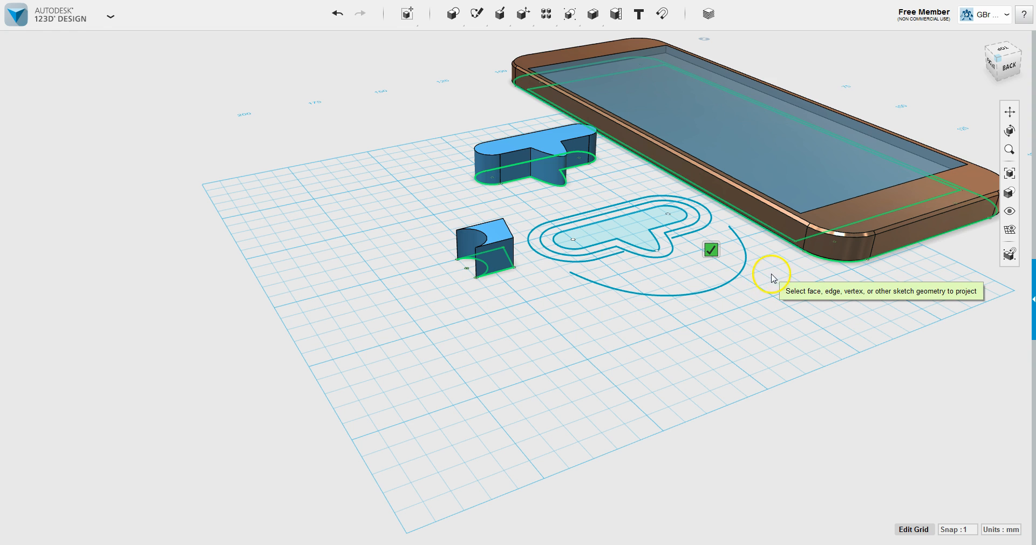
mouse_move(763, 268)
right_down()
mouse_move(805, 252)
mouse_move(821, 278)
right_up()
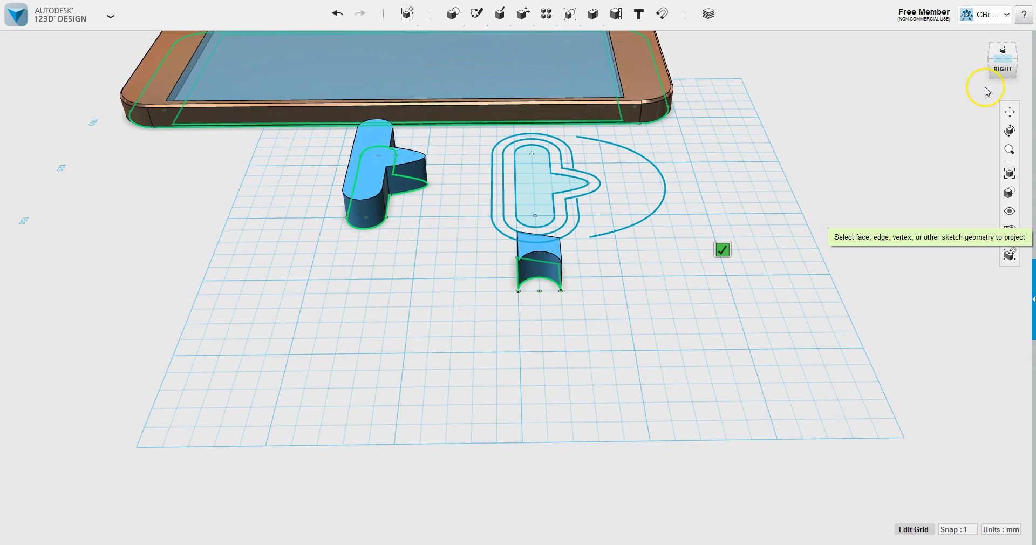
drag(642, 193, 701, 256)
middle_drag(720, 284, 707, 241)
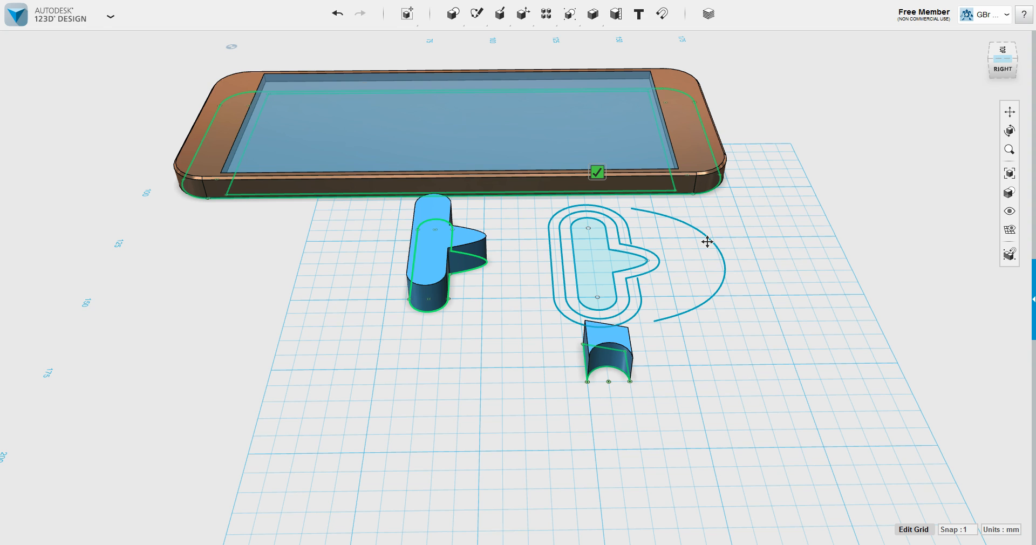
middle_drag(707, 242, 711, 275)
right_drag(711, 275, 696, 309)
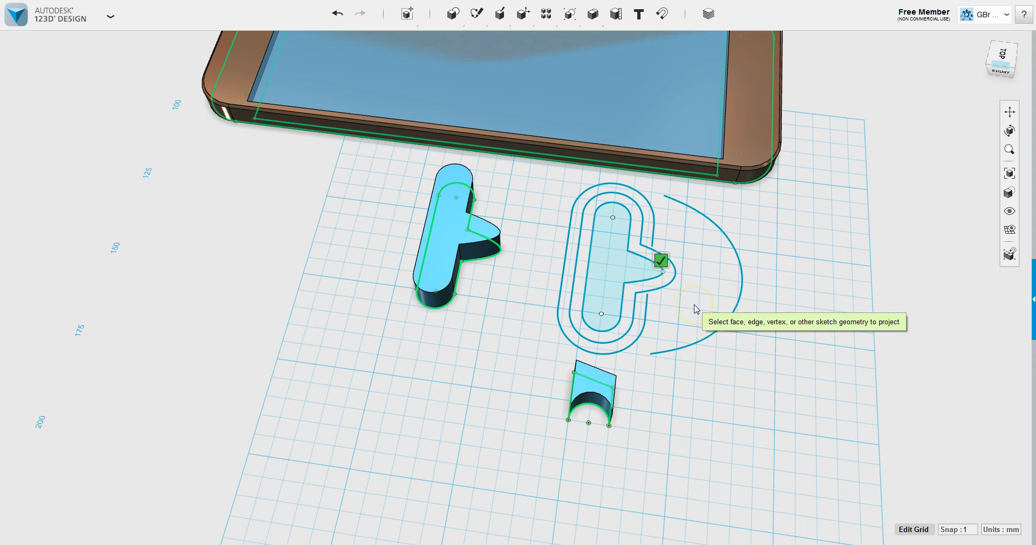